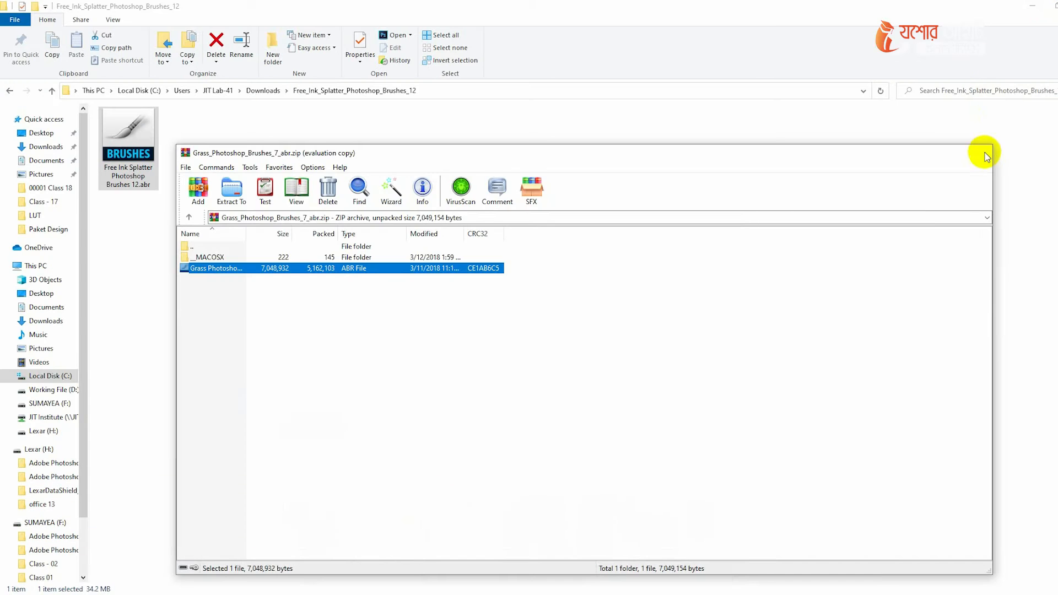
Close the two brush archives and open cat_156310937.jpg from the Downloads folder in Photoshop.
click(981, 155)
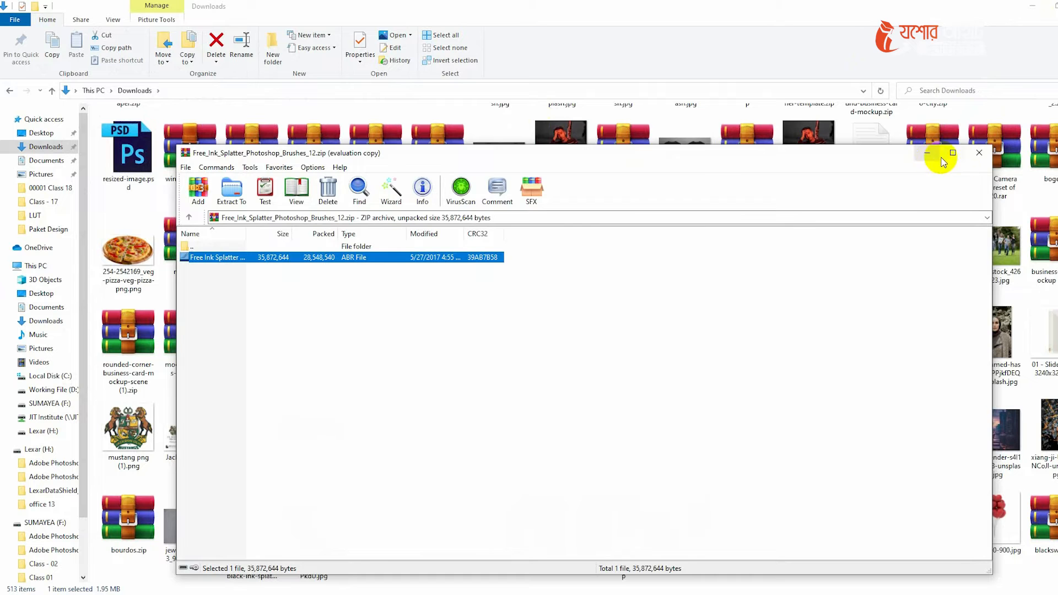
click(977, 156)
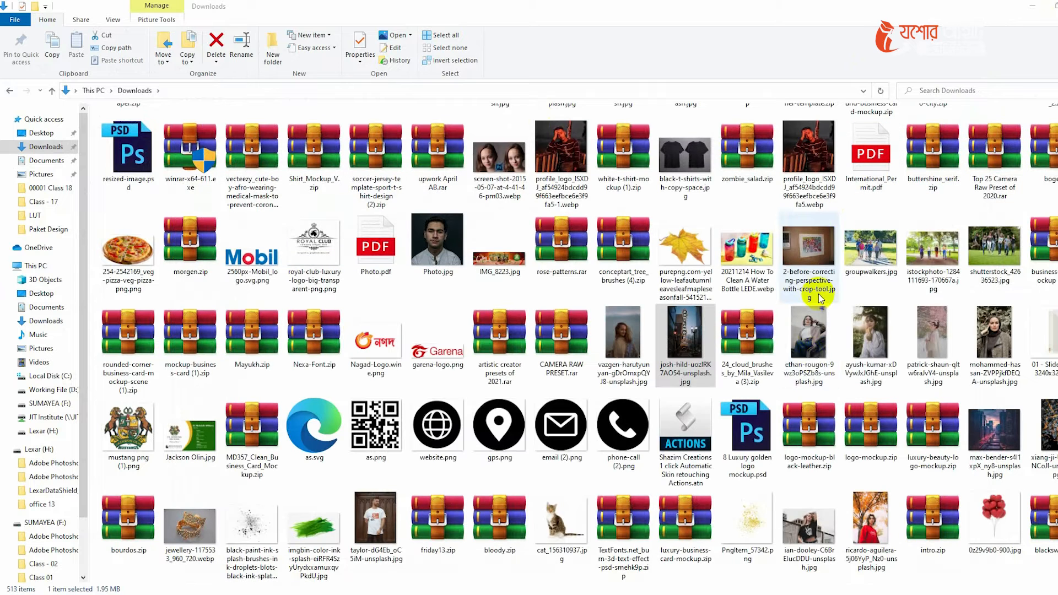
scroll(766, 364, down, 3)
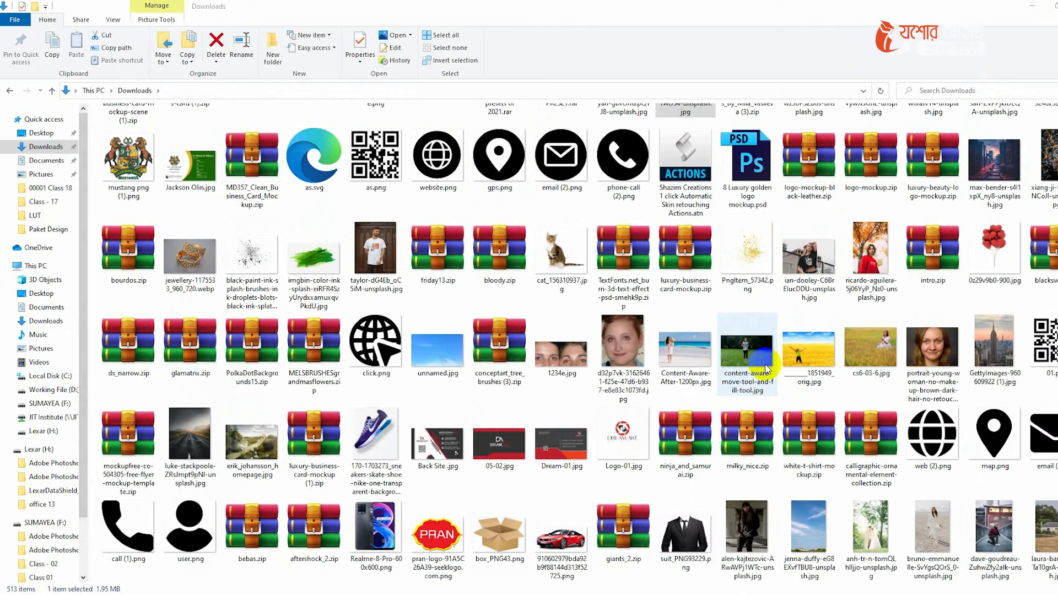
drag(558, 257, 459, 128)
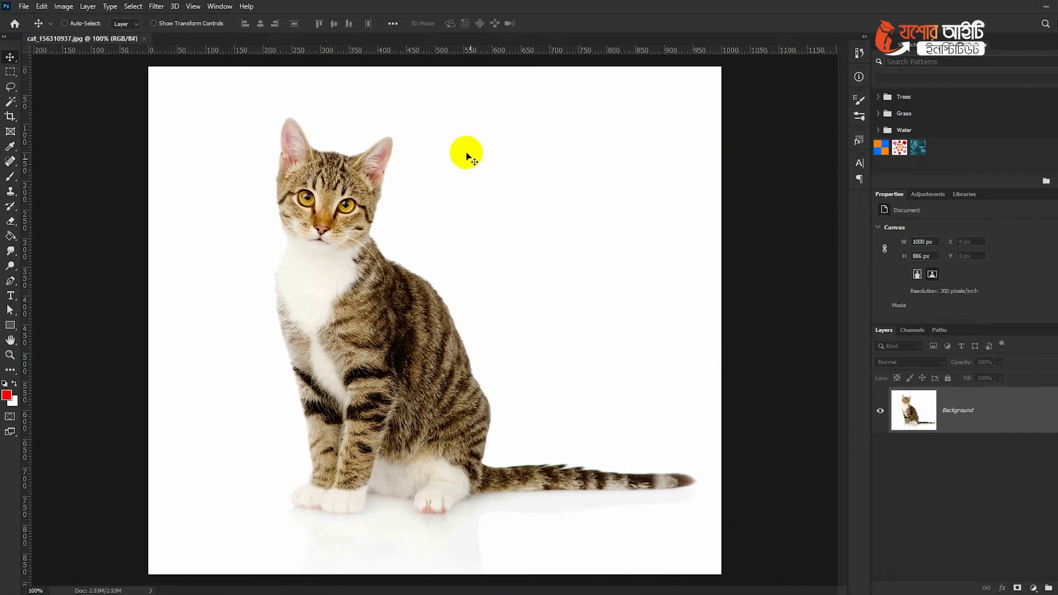
scroll(459, 132, down, 2)
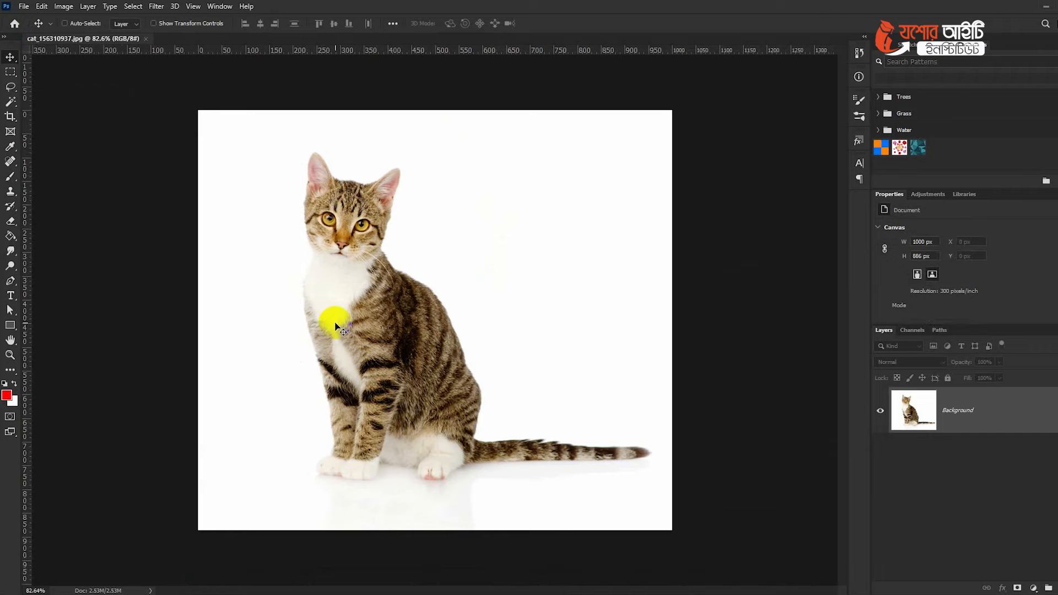
Select the cat's head, body and legs with the Quick Selection tool.
click(11, 86)
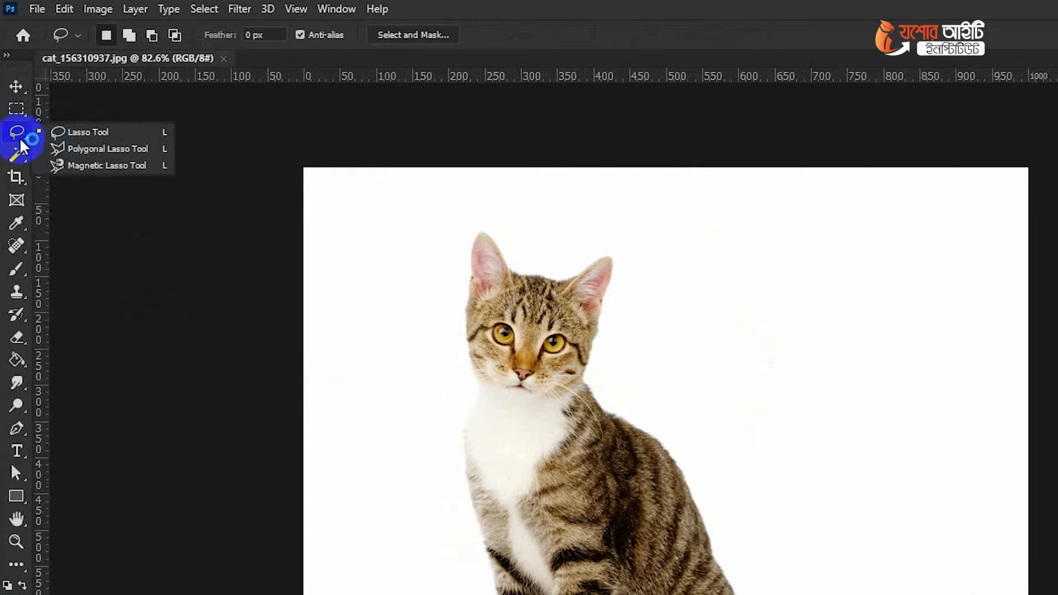
click(18, 153)
click(90, 172)
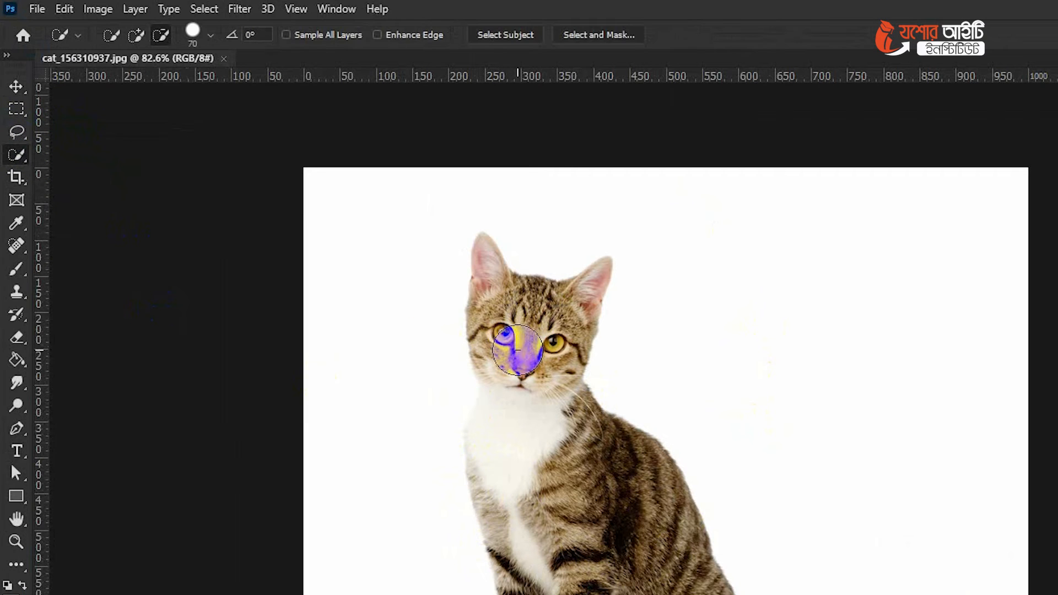
drag(501, 338, 500, 305)
mouse_move(401, 246)
mouse_down()
mouse_move(386, 216)
mouse_move(455, 248)
mouse_up()
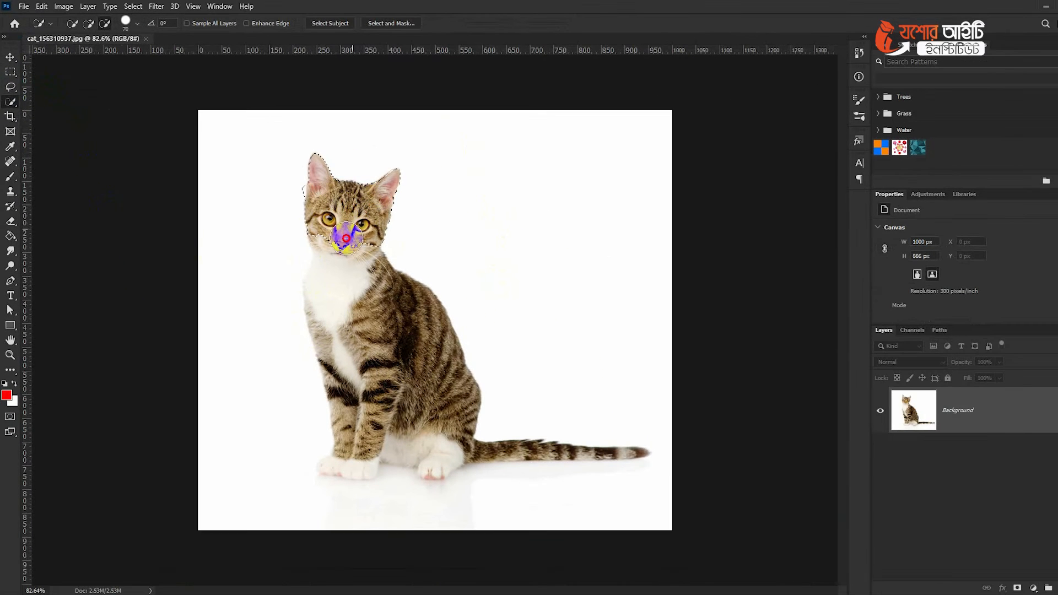
mouse_move(346, 238)
mouse_down()
mouse_move(330, 281)
mouse_move(401, 323)
mouse_move(426, 420)
mouse_move(359, 432)
mouse_up()
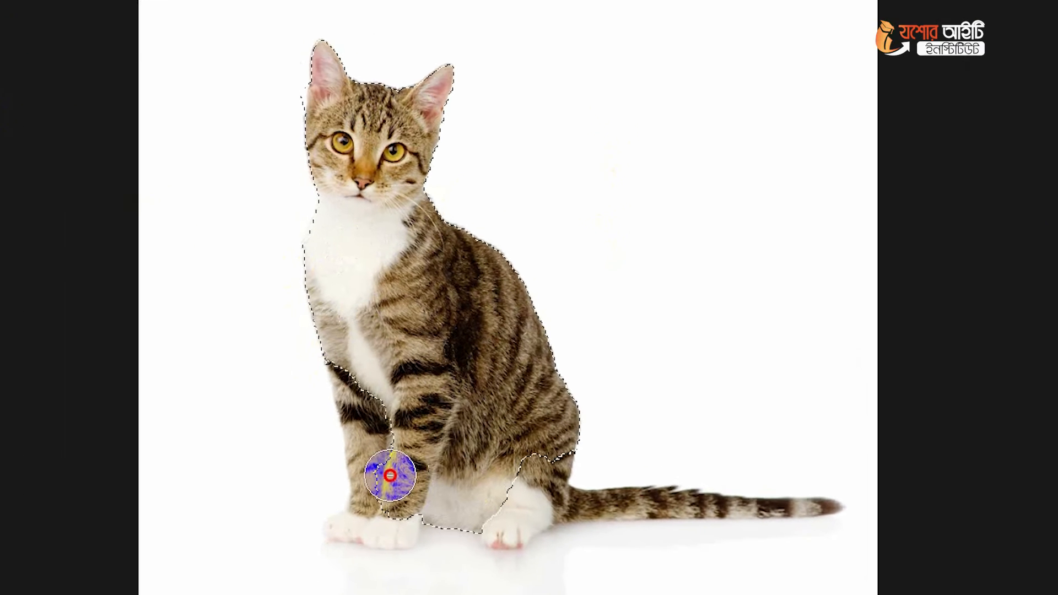
mouse_move(390, 475)
mouse_down()
mouse_move(363, 363)
mouse_move(387, 484)
mouse_move(375, 518)
mouse_move(363, 520)
mouse_move(402, 503)
mouse_up()
mouse_move(562, 497)
mouse_down()
mouse_move(598, 510)
mouse_move(648, 495)
mouse_move(608, 514)
mouse_up()
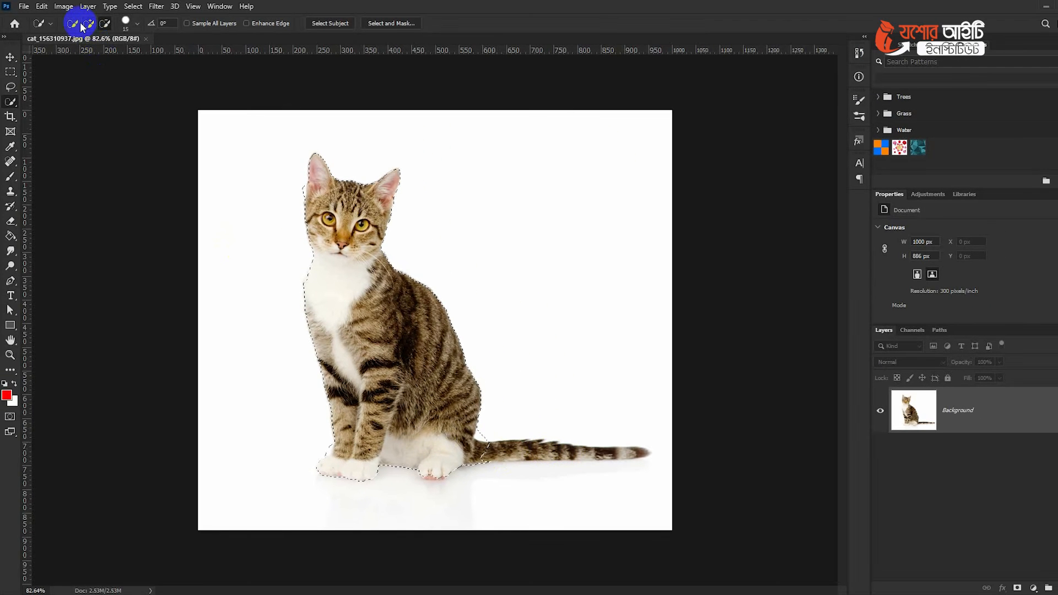
Add the cat's tail to the selection and subtract the excess beside the front paw.
click(83, 24)
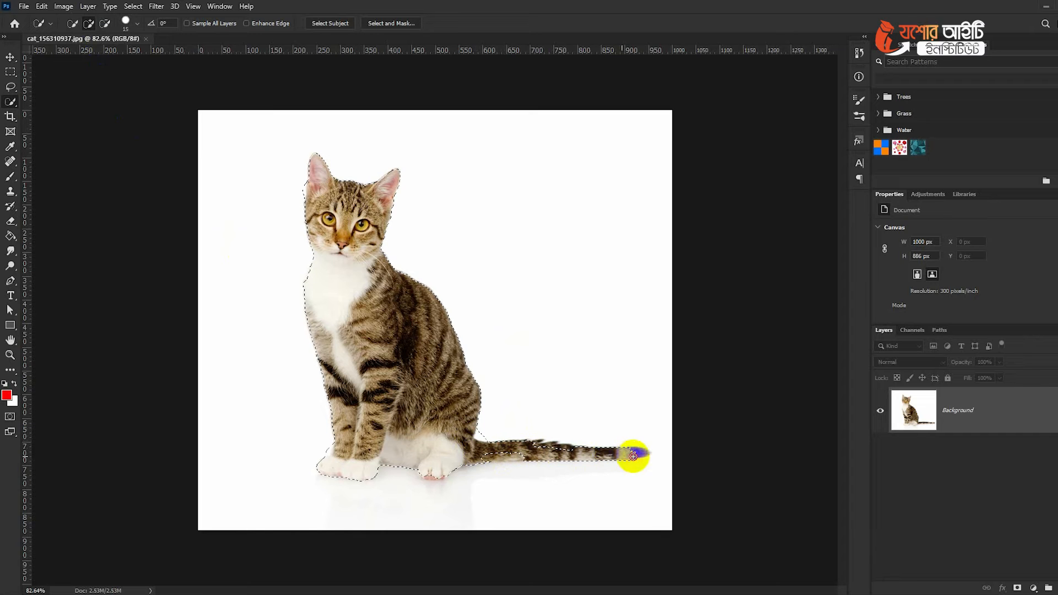
drag(486, 460, 490, 456)
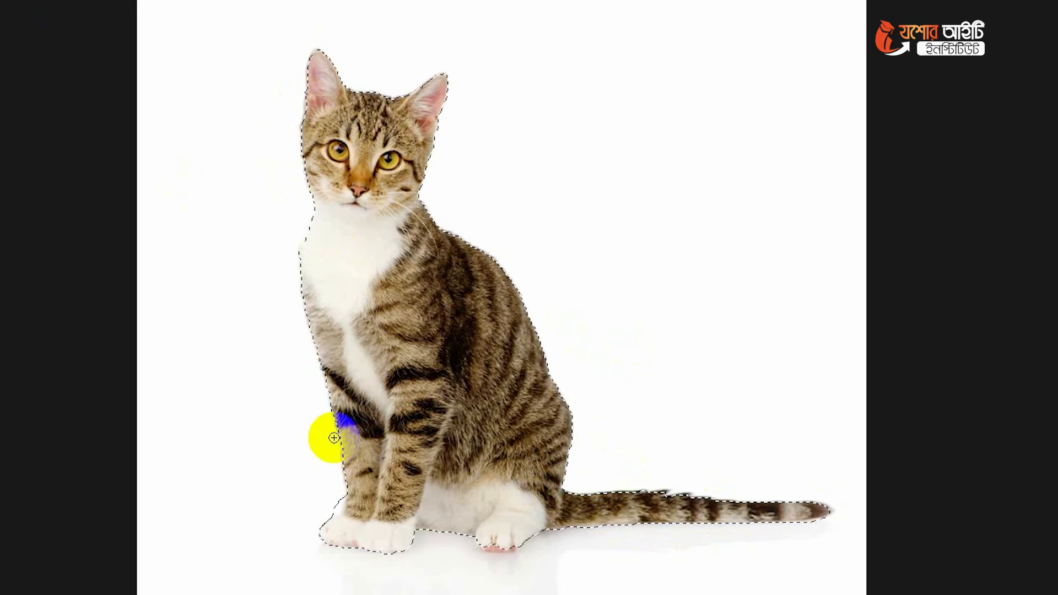
alt+click(332, 511)
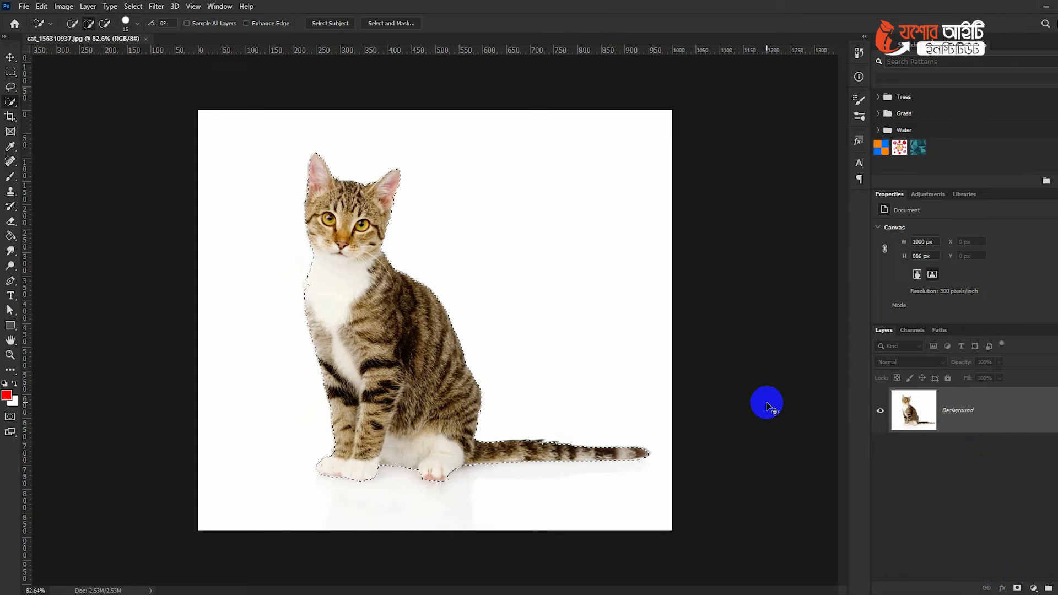
Mask the cat layer with the selection and move the cutout 14 px to the right.
click(1019, 588)
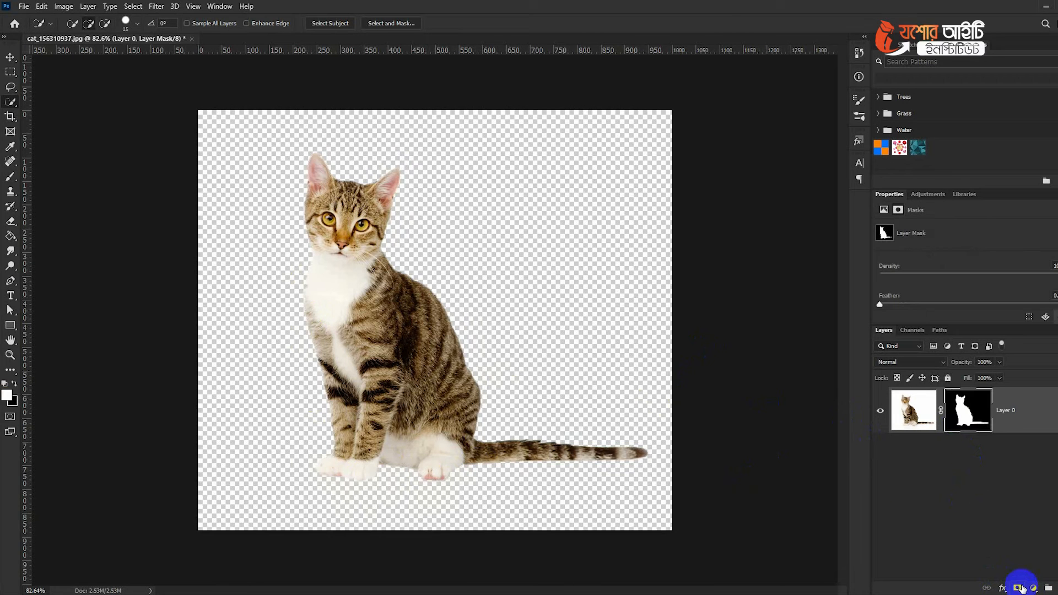
click(10, 57)
drag(383, 242, 390, 236)
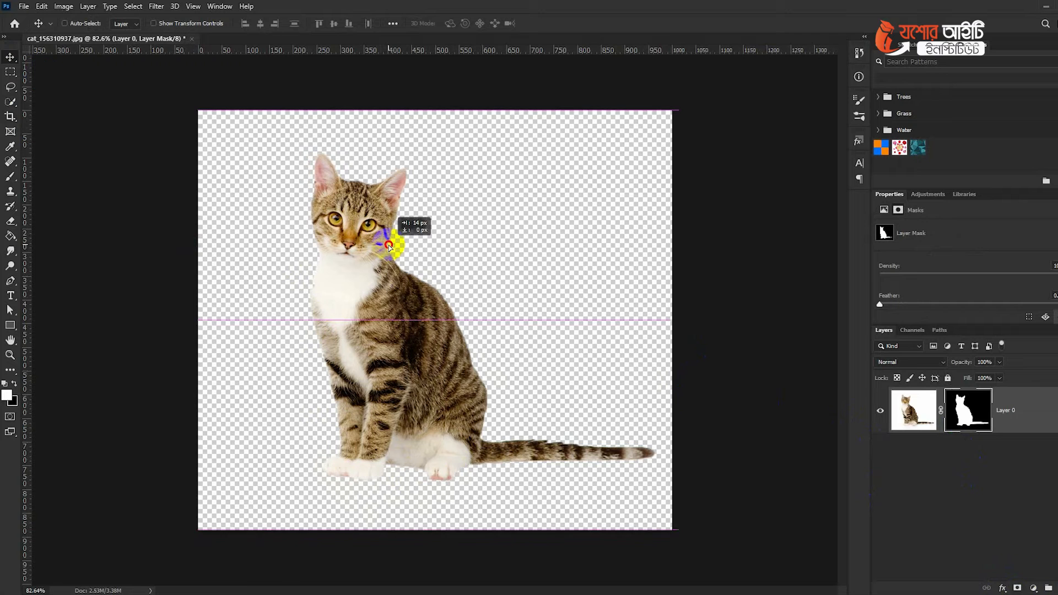
Define a brush preset named "cat" from the masked cat layer's image.
click(41, 6)
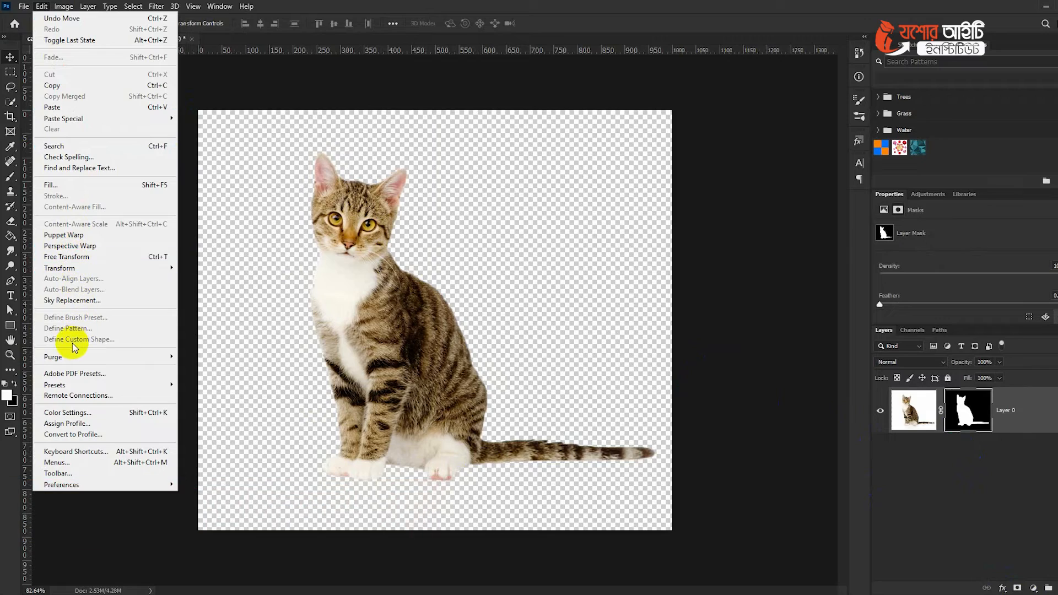
click(1024, 423)
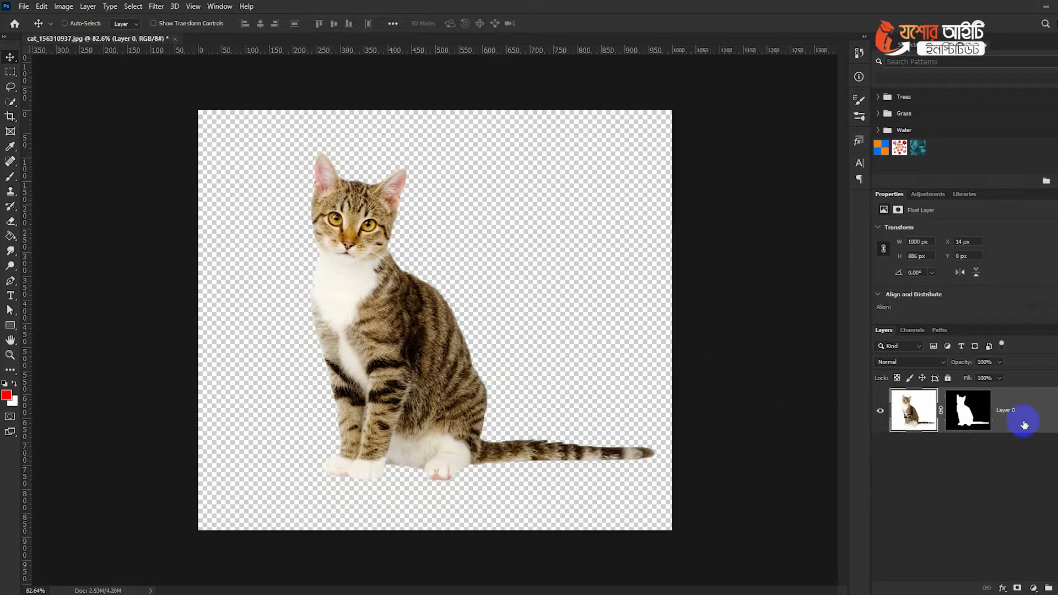
click(41, 8)
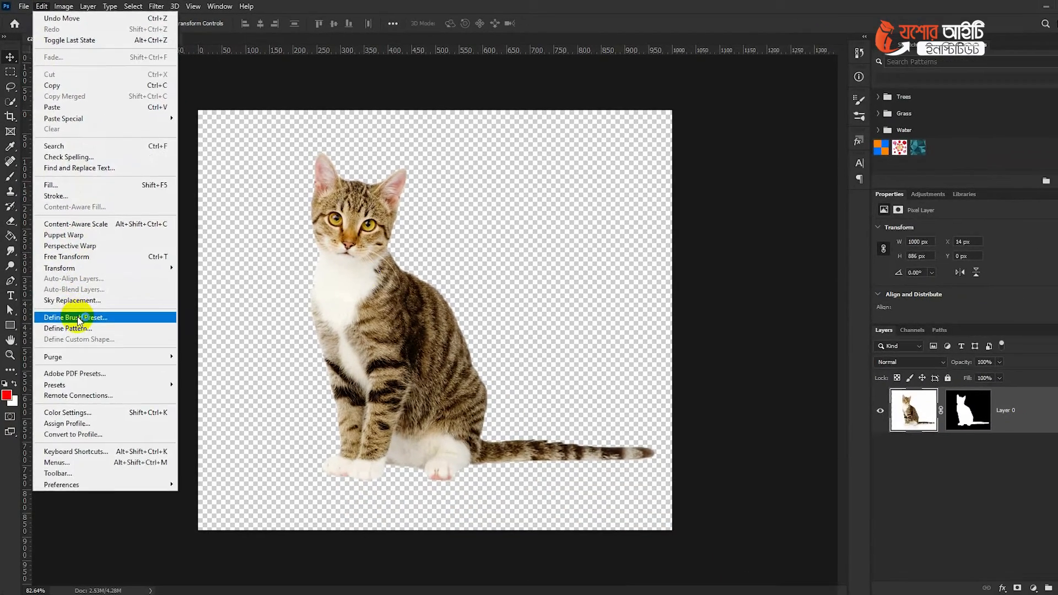
click(78, 318)
drag(535, 192, 481, 192)
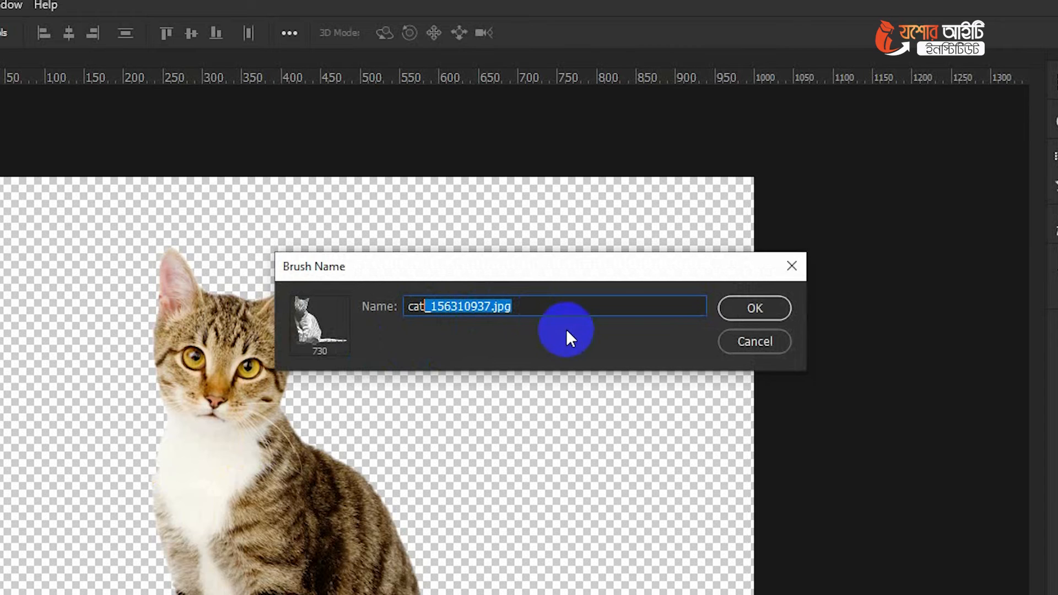
key(BackSpace)
click(782, 309)
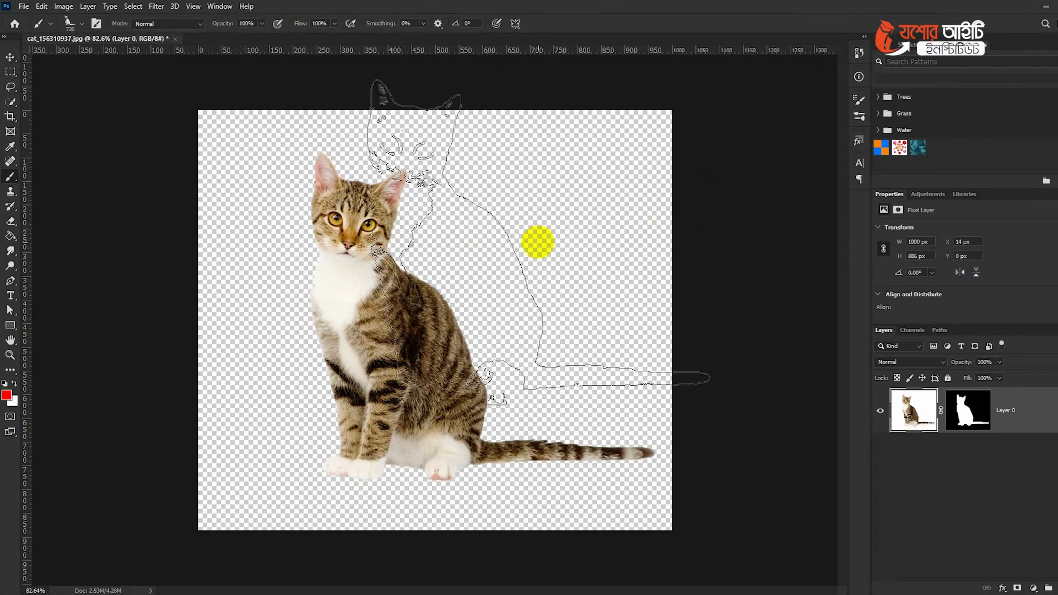
Test the cat brush with red and black stamps on the cat layer and a new layer.
click(650, 252)
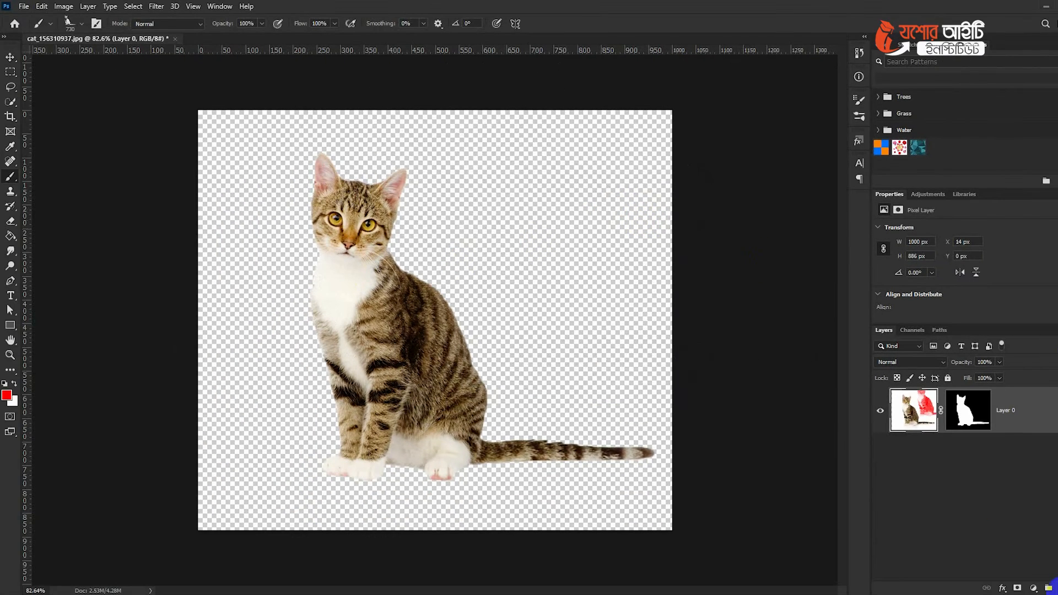
key(ctrl+shift+alt+n)
click(617, 295)
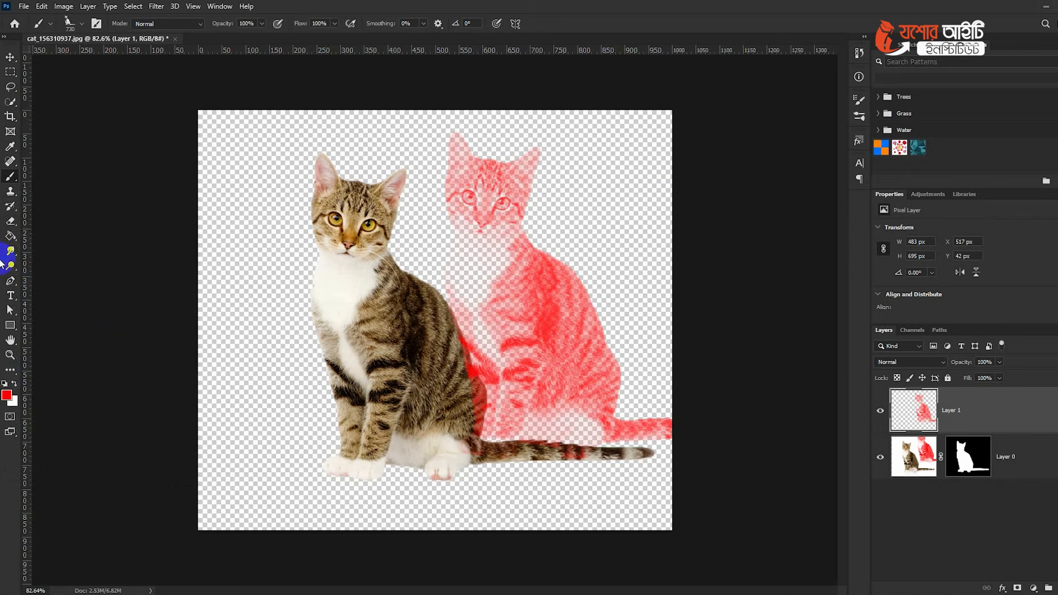
click(5, 383)
click(283, 278)
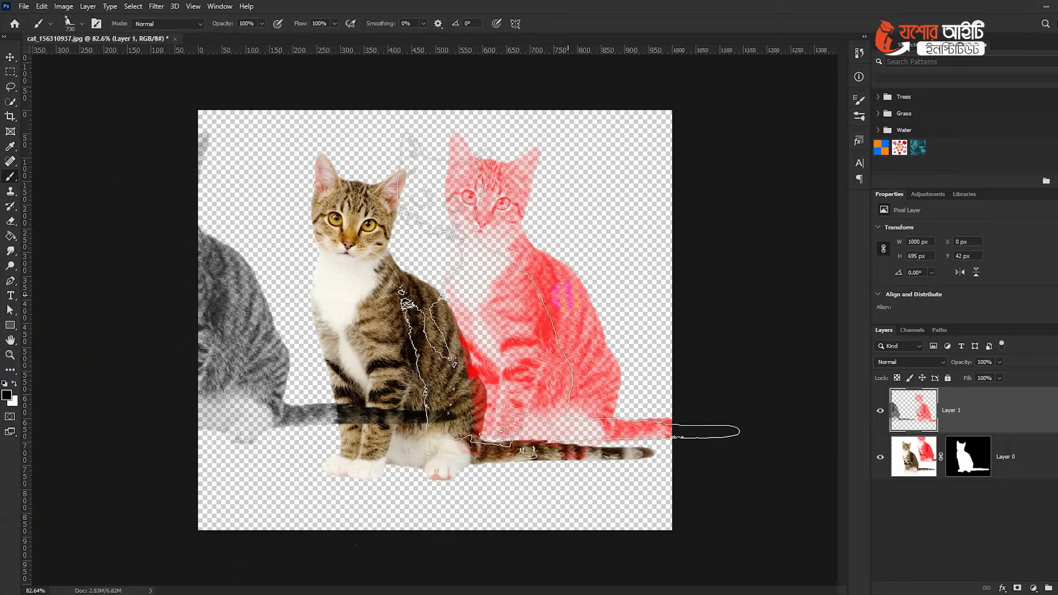
click(631, 279)
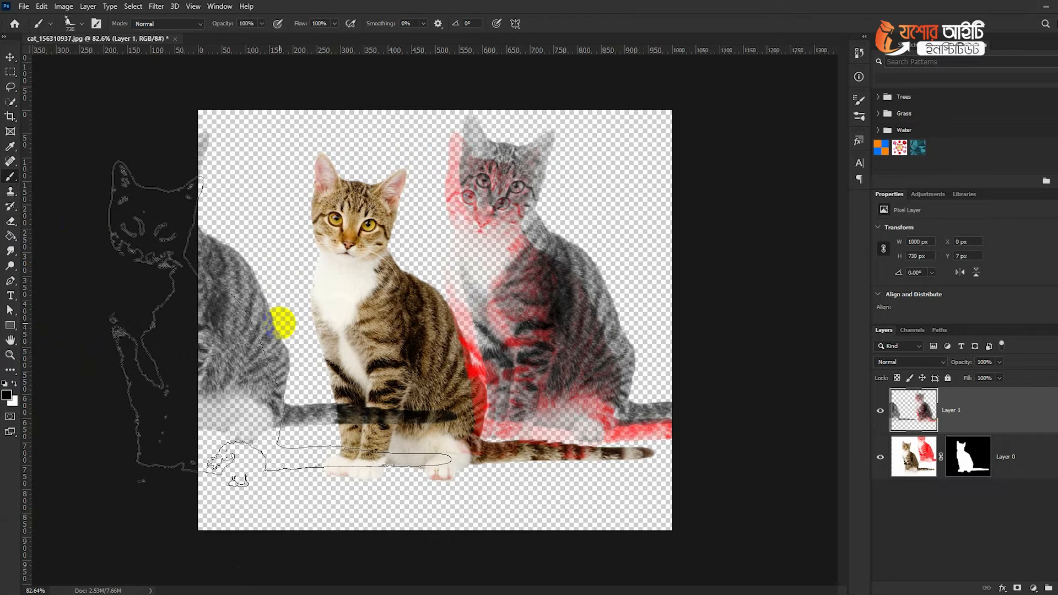
Reduce the cat brush to 300 px and stamp it once in black in a new white 640 × 360 px document.
key(bracketleft)
key(bracketleft)
key(bracketleft)
key(bracketleft)
key(bracketleft)
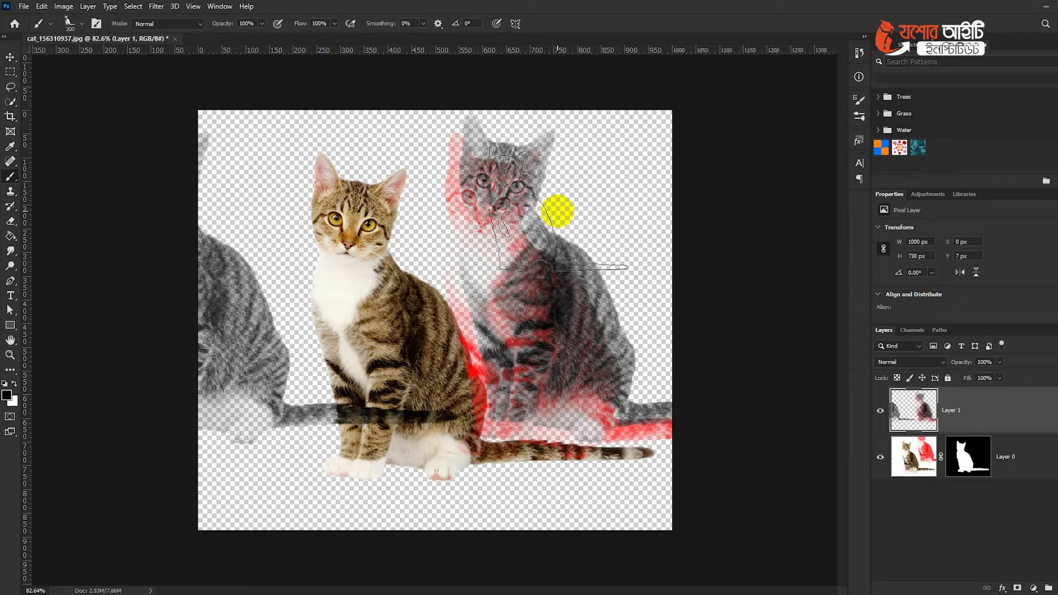
click(41, 7)
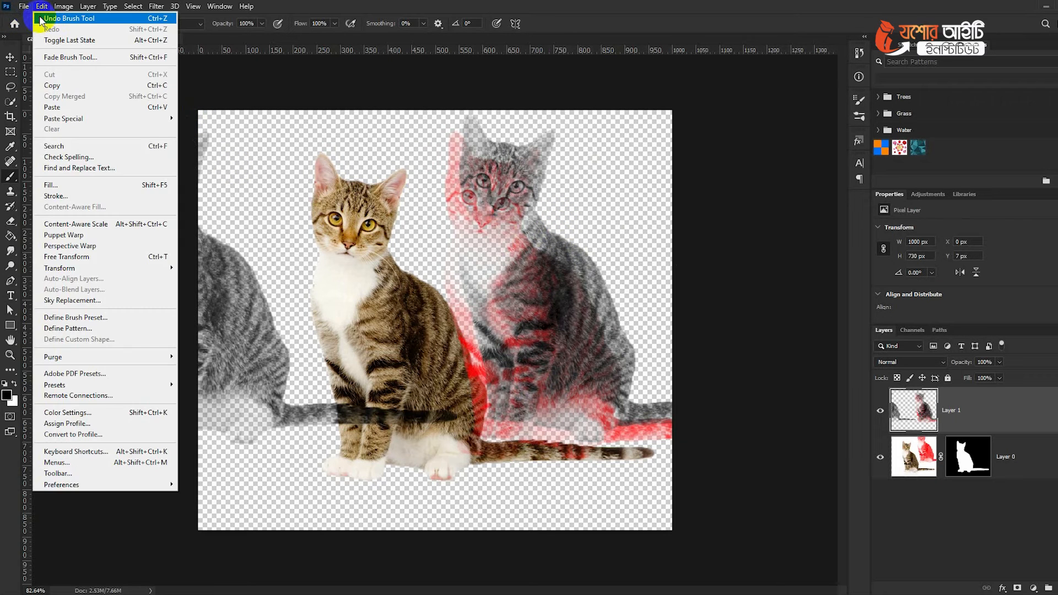
click(33, 19)
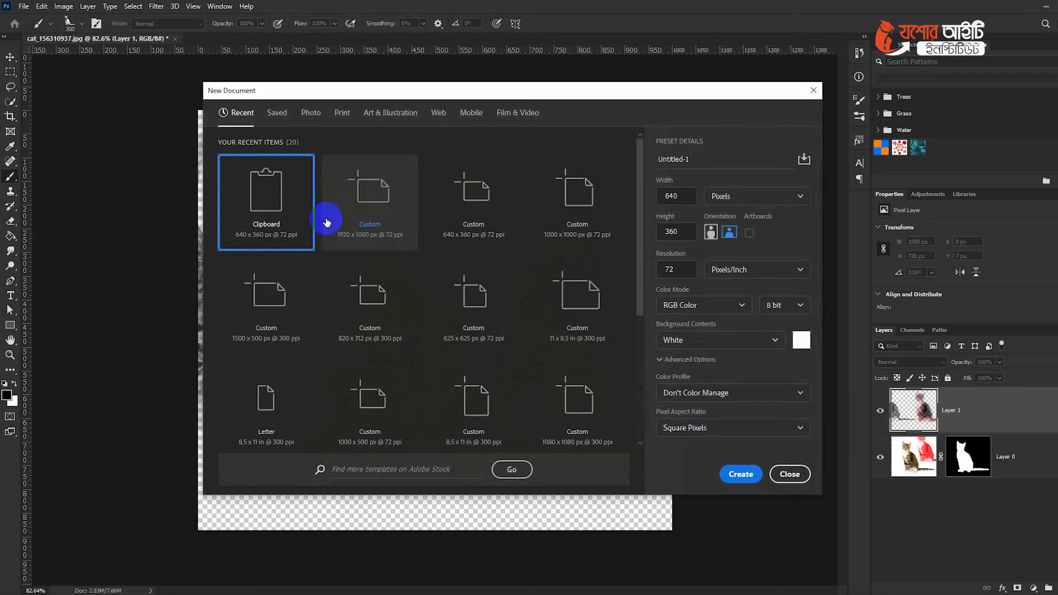
double_click(313, 223)
click(444, 311)
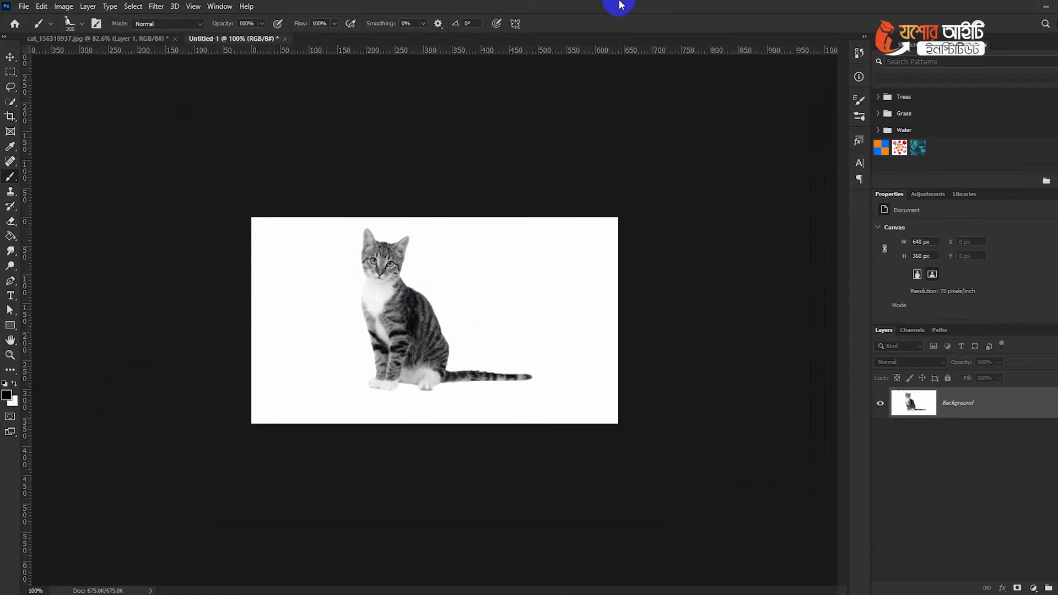
Return to the cat photo document and undo the brush stamps and the added layer.
click(133, 39)
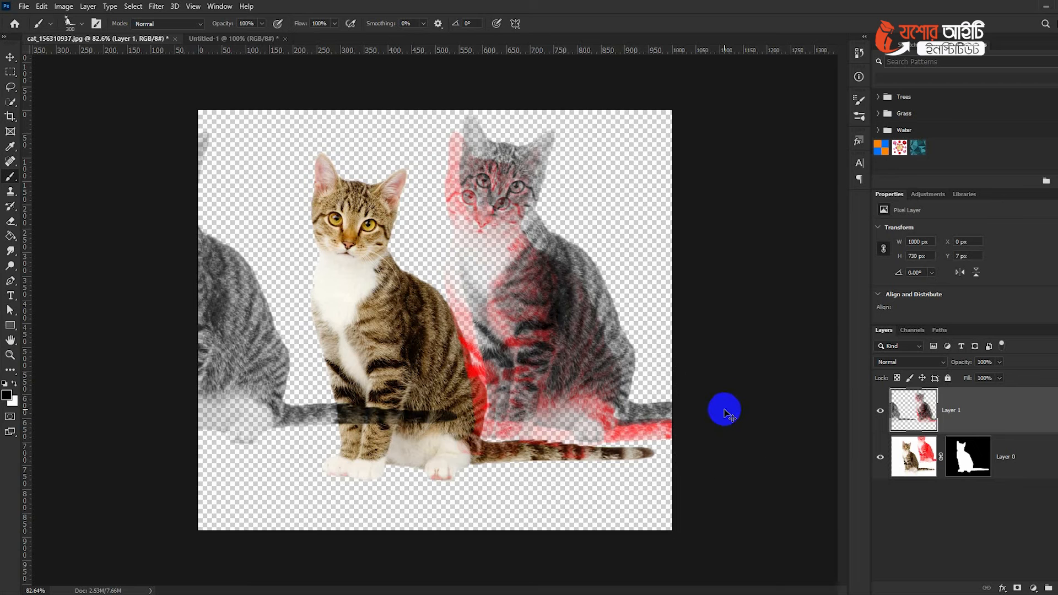
key(ctrl+z)
key(ctrl+z)
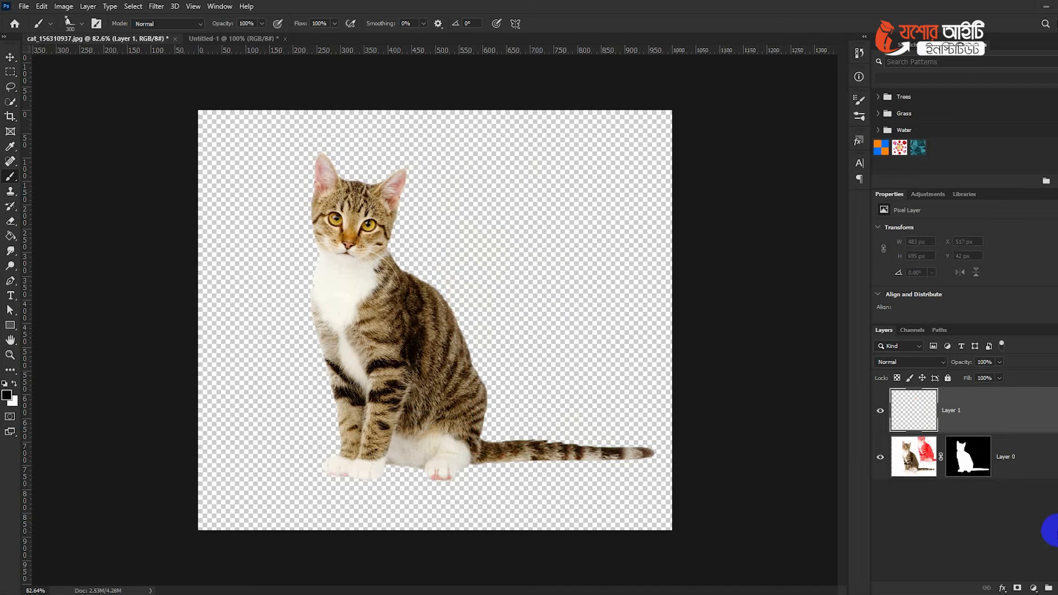
key(ctrl+z)
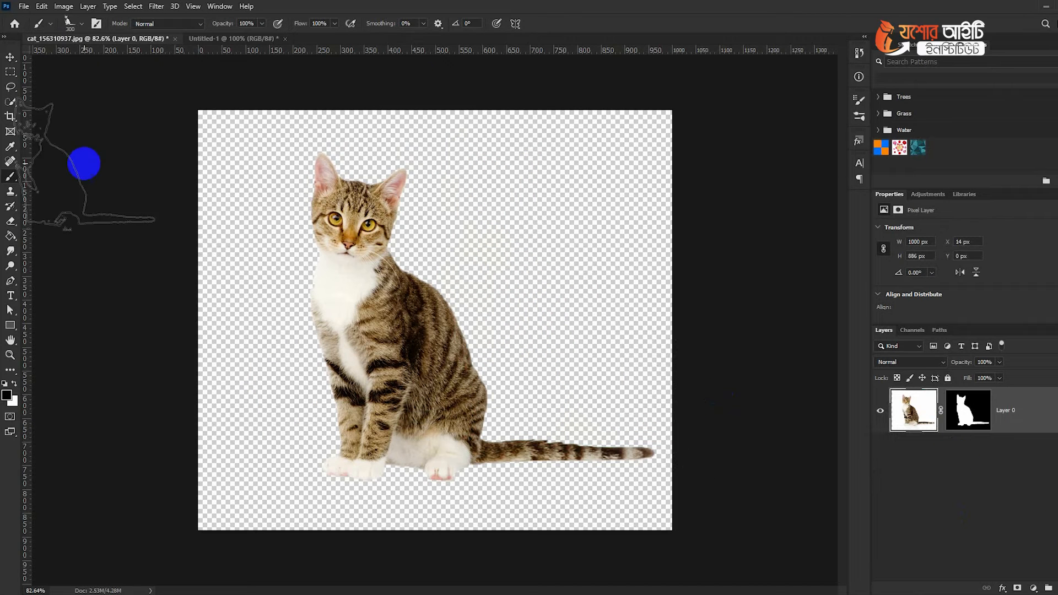
Load the cat mask as a selection, fill it with black on a new layer, and deselect.
ctrl+click(965, 396)
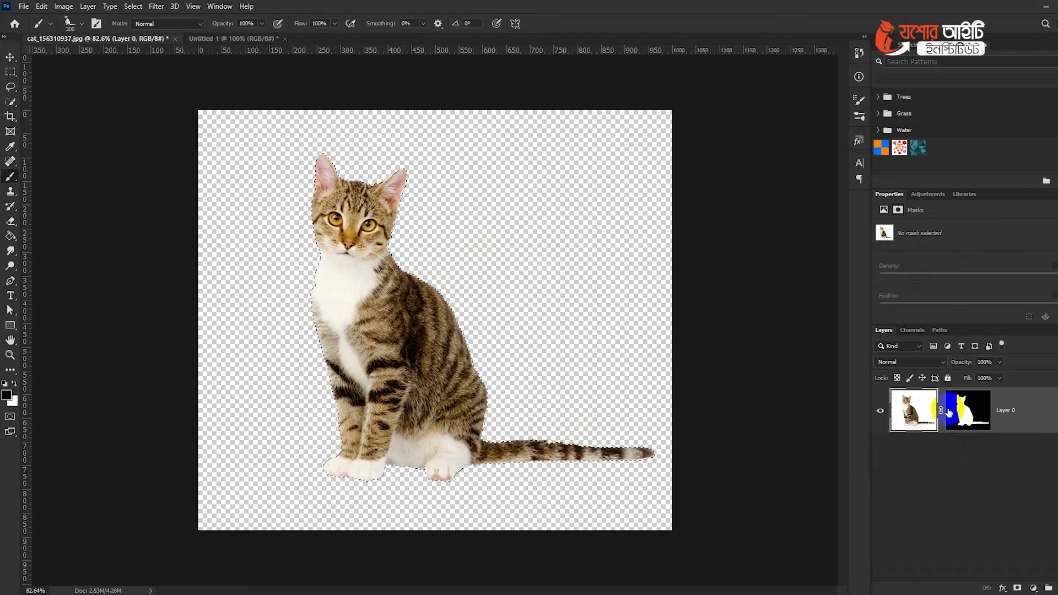
click(1048, 588)
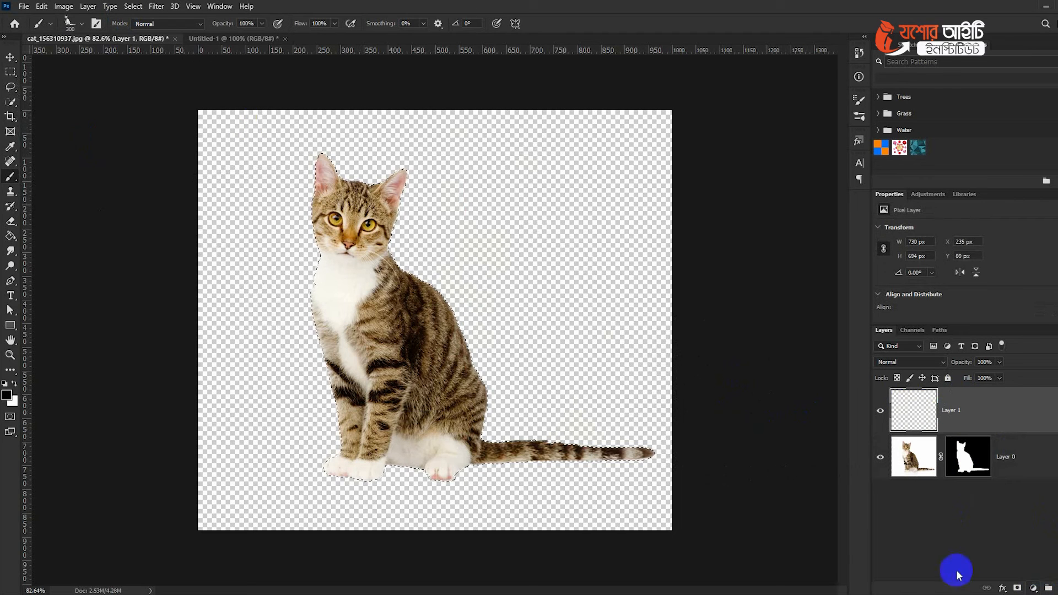
key(alt+BackSpace)
key(ctrl+d)
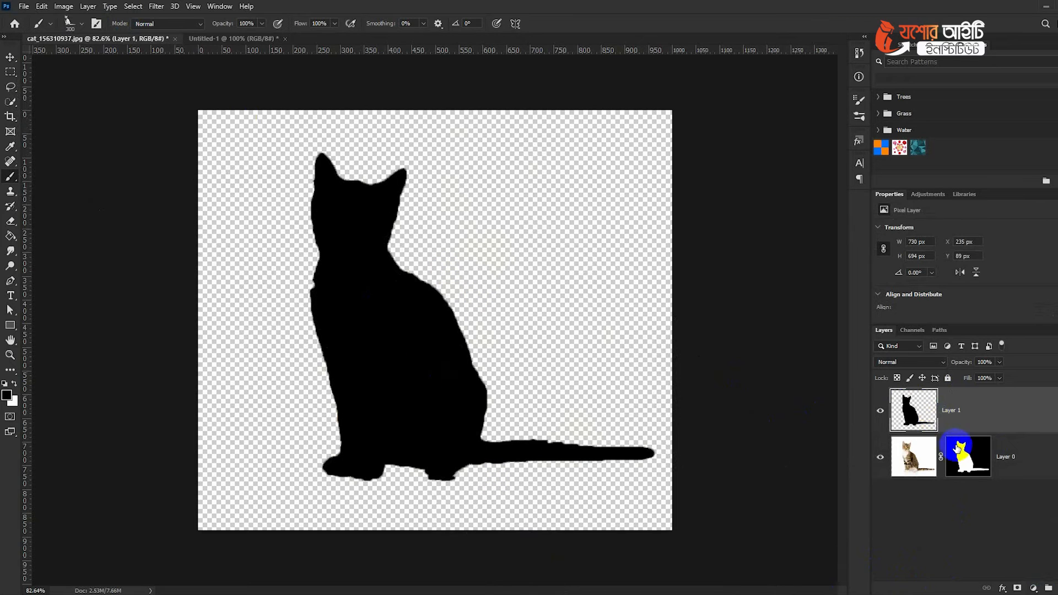
Define a brush preset from the black cat silhouette layer.
drag(912, 412, 169, 77)
click(51, 6)
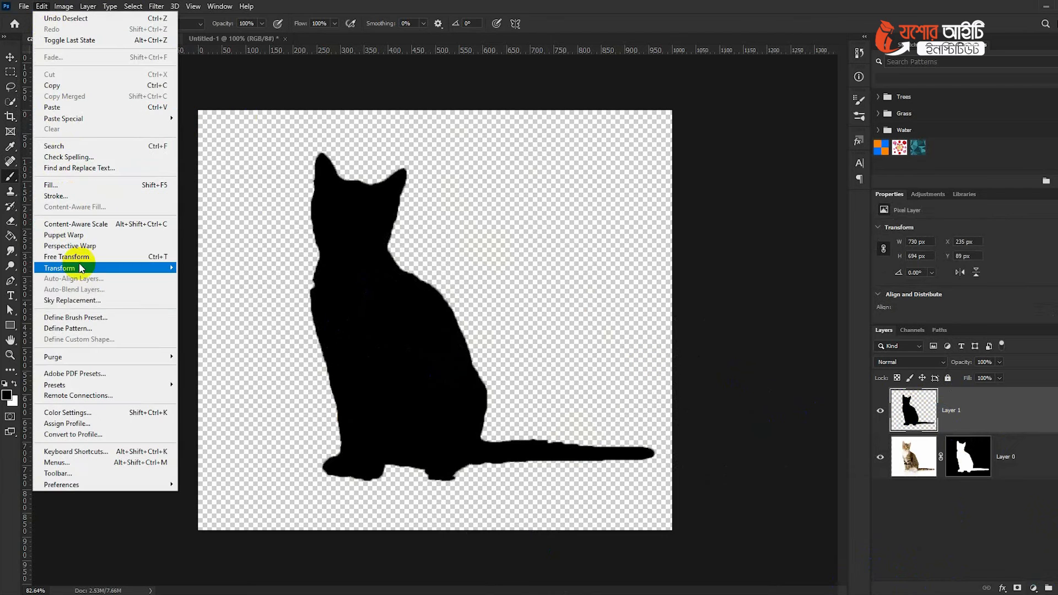
click(90, 314)
click(673, 188)
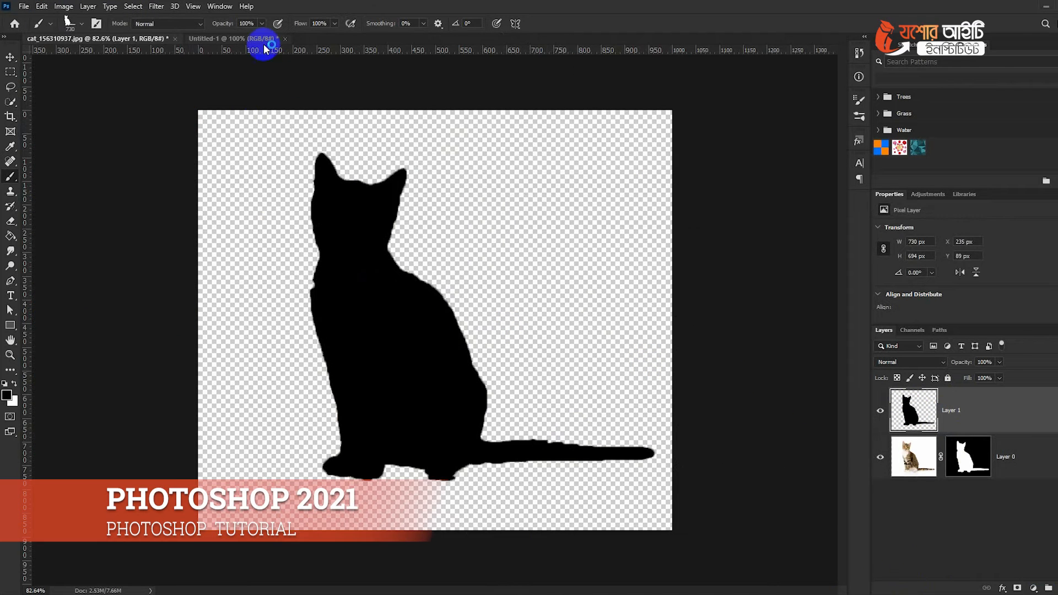
Switch to the Untitled-1 document, reduce the silhouette brush to 200 px, and stamp it once in black beside the photographic cat.
click(246, 38)
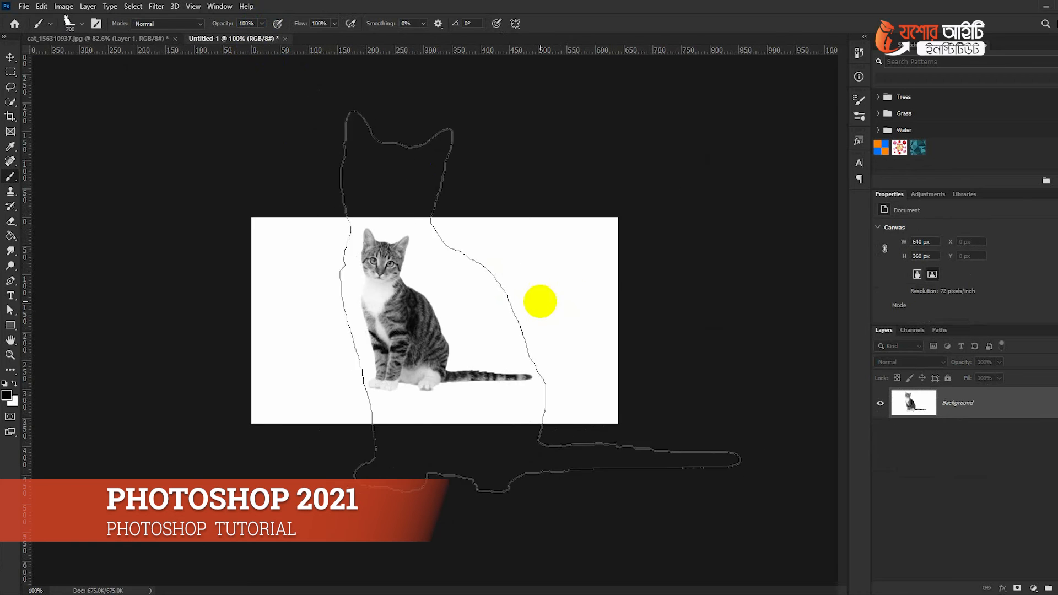
key(bracketleft)
key(bracketleft)
key(bracketleft)
key(bracketleft)
key(bracketleft)
key(bracketleft)
key(bracketleft)
key(bracketright)
key(bracketright)
key(bracketright)
key(bracketright)
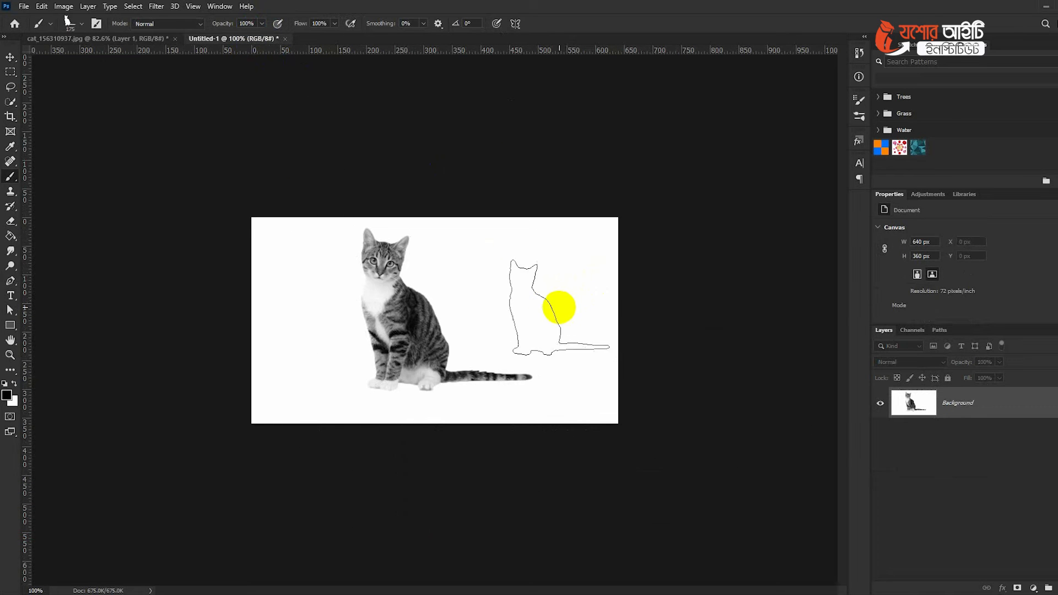
click(576, 306)
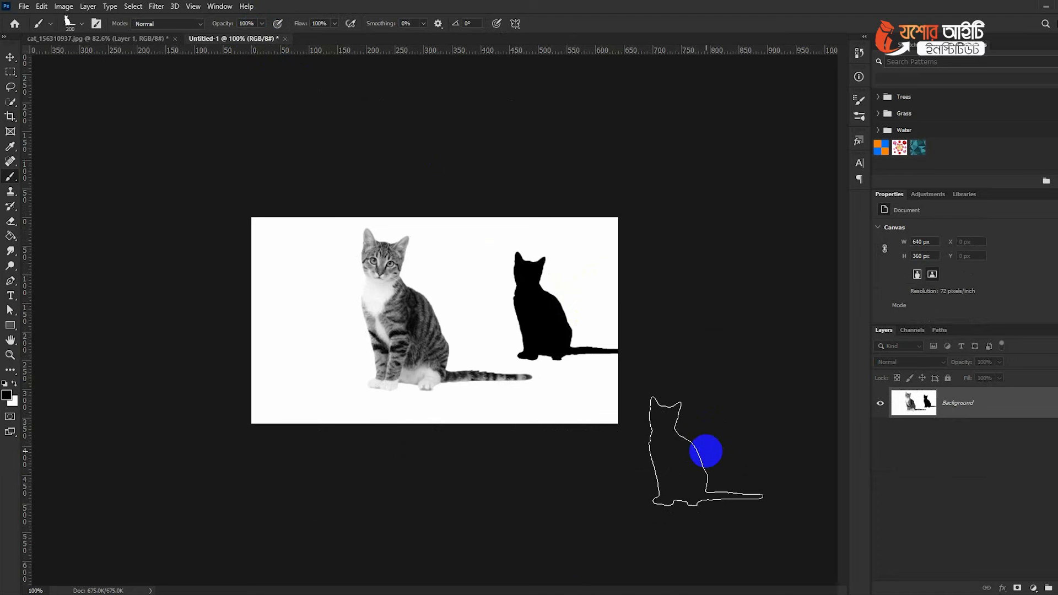
Open the portrait photo of the smiling man from the Downloads folder as a new Photoshop document.
click(434, 557)
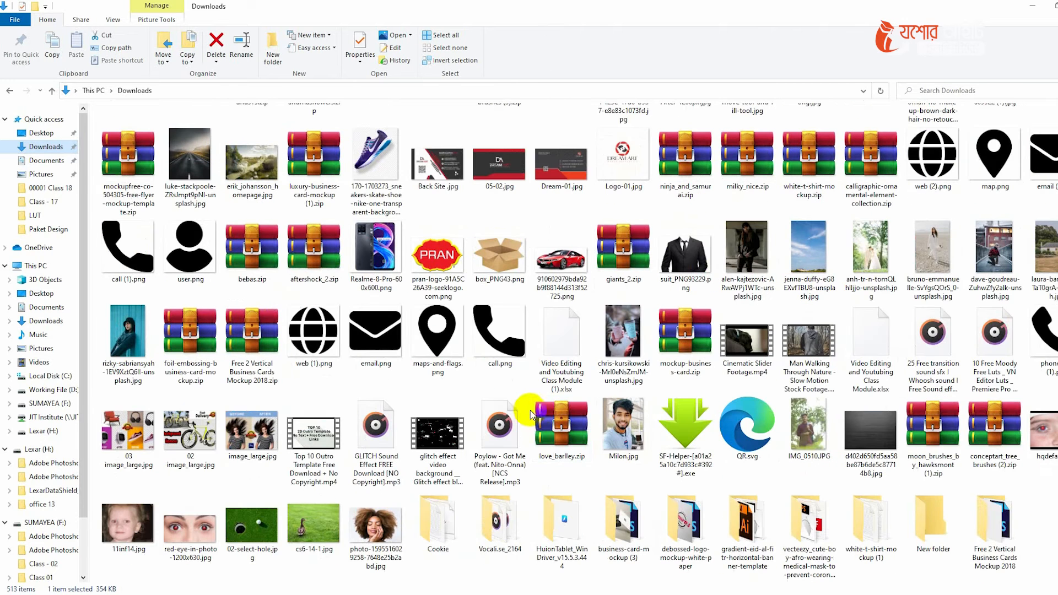
scroll(540, 430, down, 5)
drag(623, 436, 630, 35)
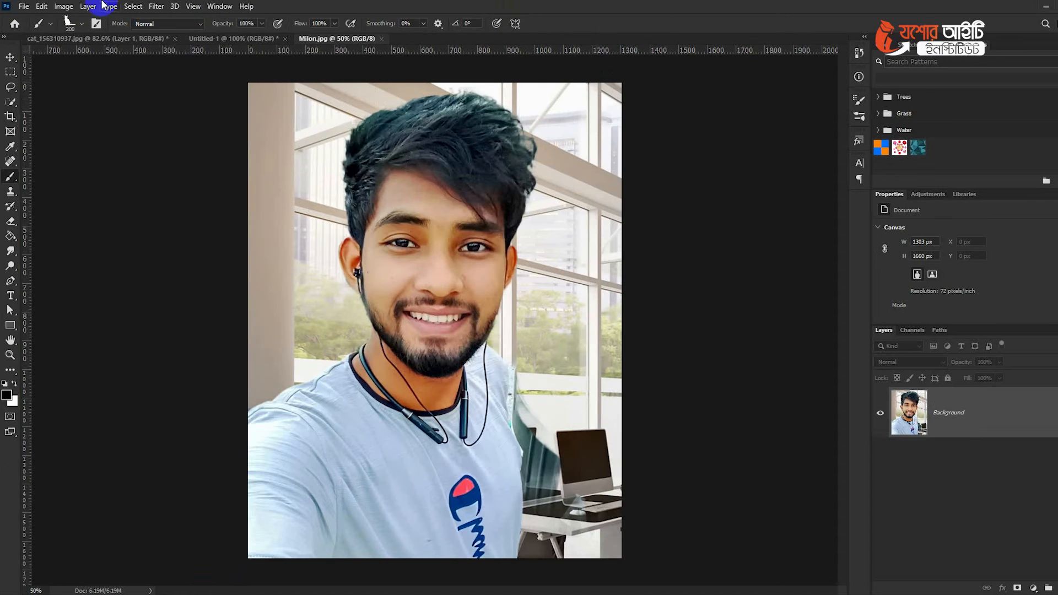
Define a brush preset from the whole portrait photo, including its background.
click(42, 7)
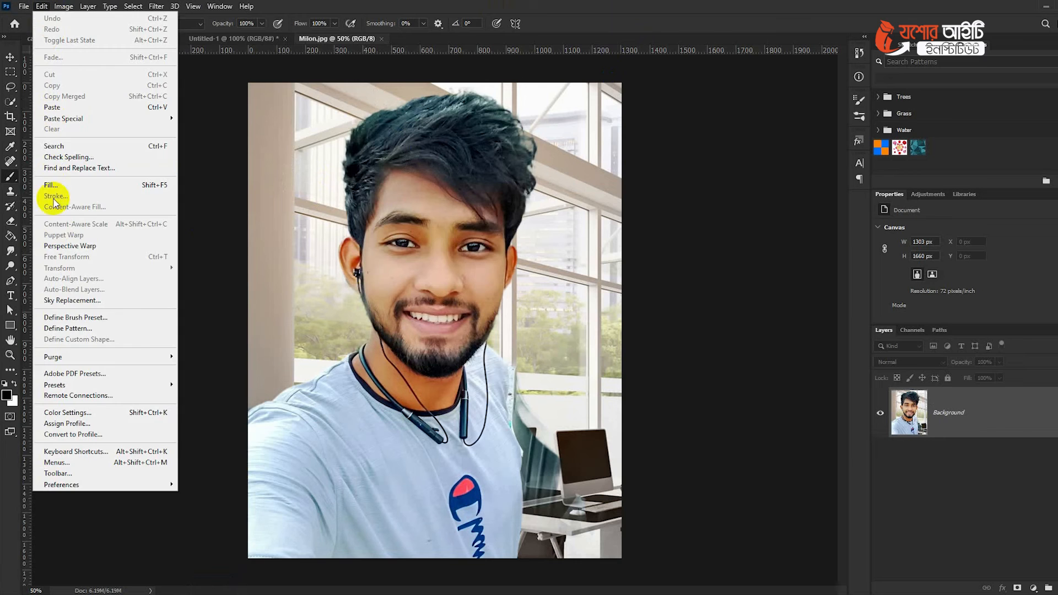
click(71, 326)
click(653, 192)
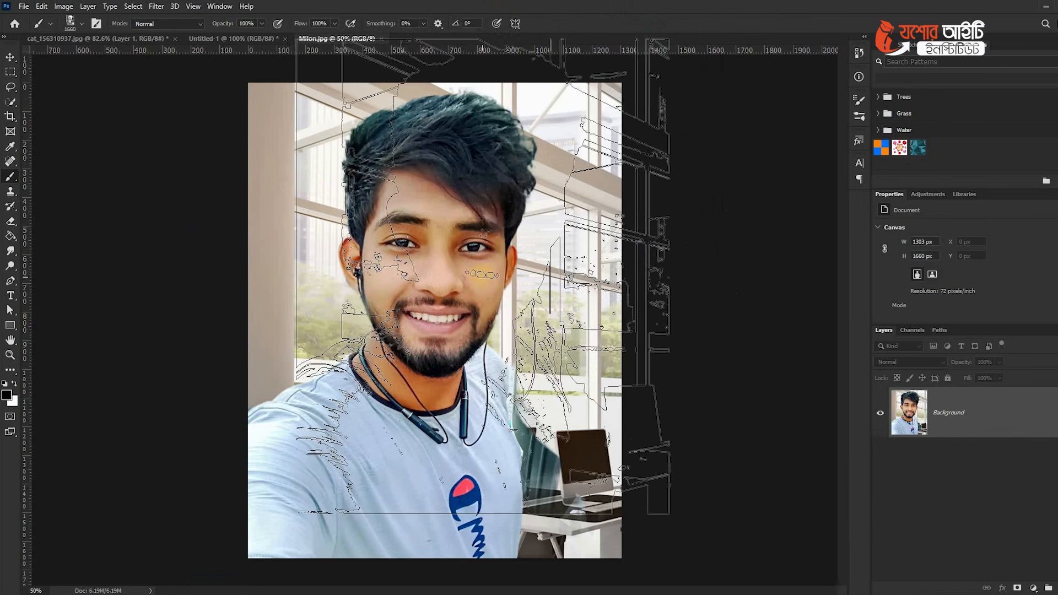
Reduce the portrait brush to 200 px and stamp it three times in black around the cats in the Untitled-1 document.
key(bracketleft)
key(bracketleft)
key(bracketleft)
key(bracketleft)
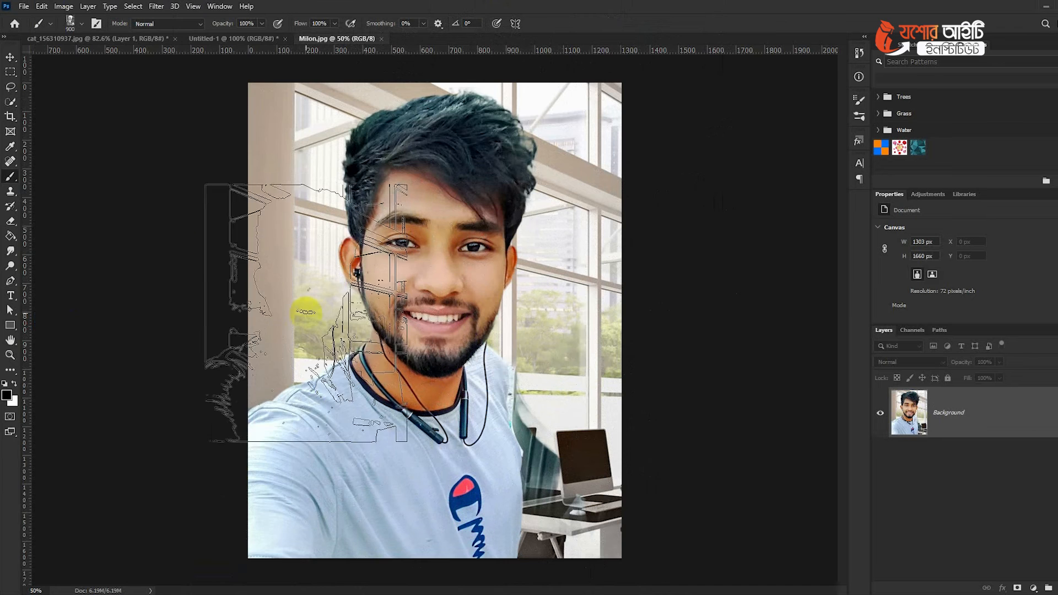
click(256, 40)
key(bracketleft)
key(bracketleft)
key(bracketleft)
key(bracketleft)
key(bracketleft)
key(bracketleft)
key(bracketleft)
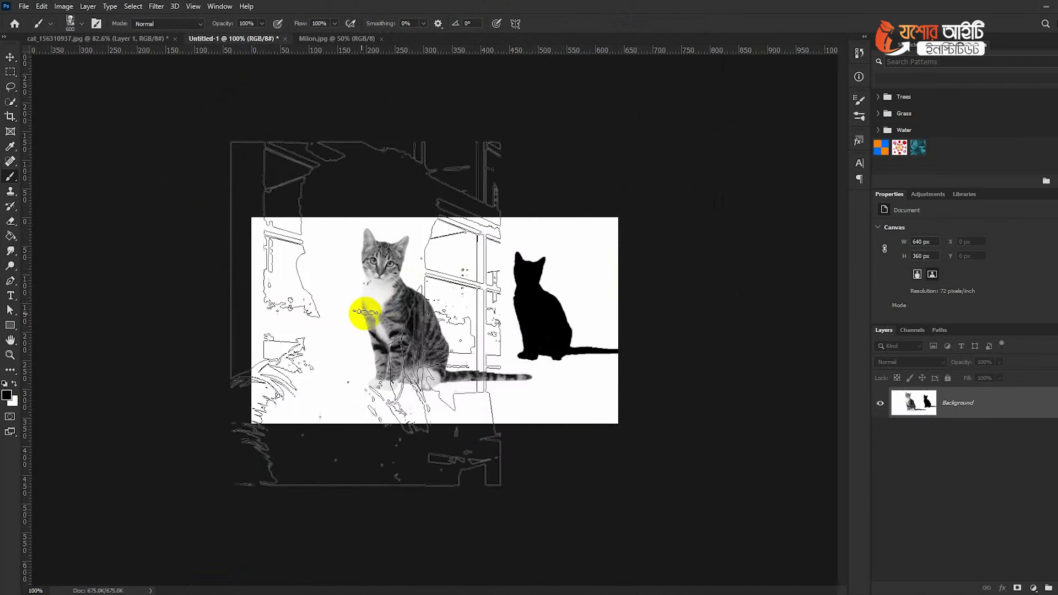
click(307, 327)
click(457, 303)
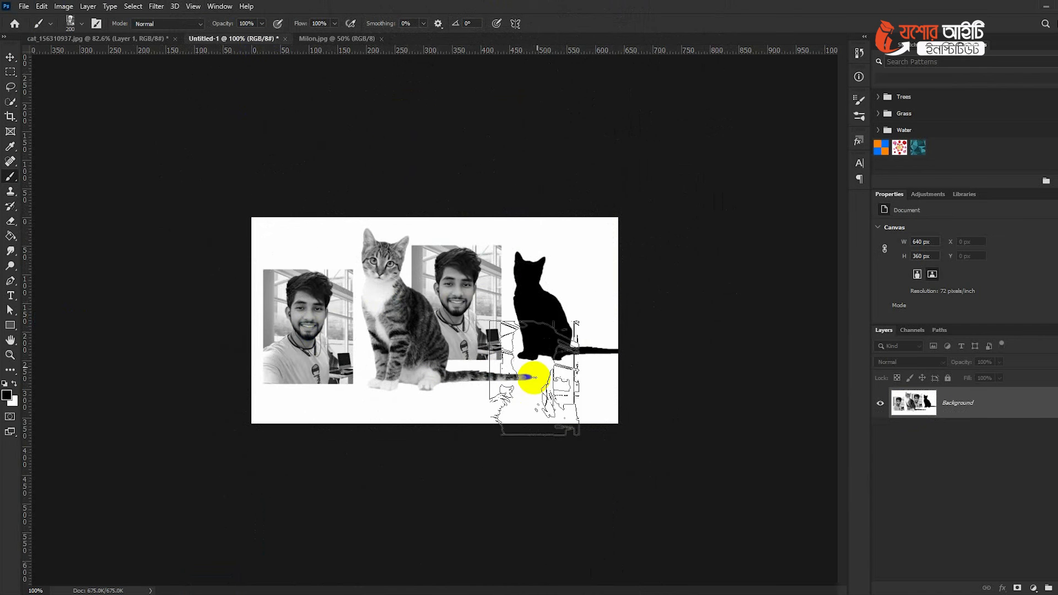
click(575, 287)
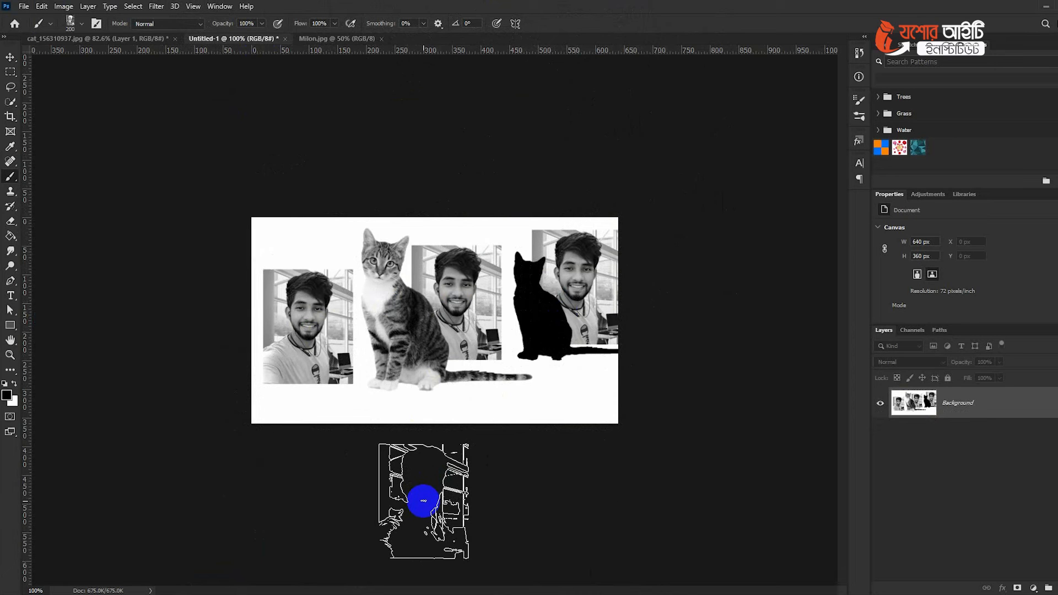
Return to the portrait document and select the man's head and body with the Quick Selection tool.
key(ctrl+Tab)
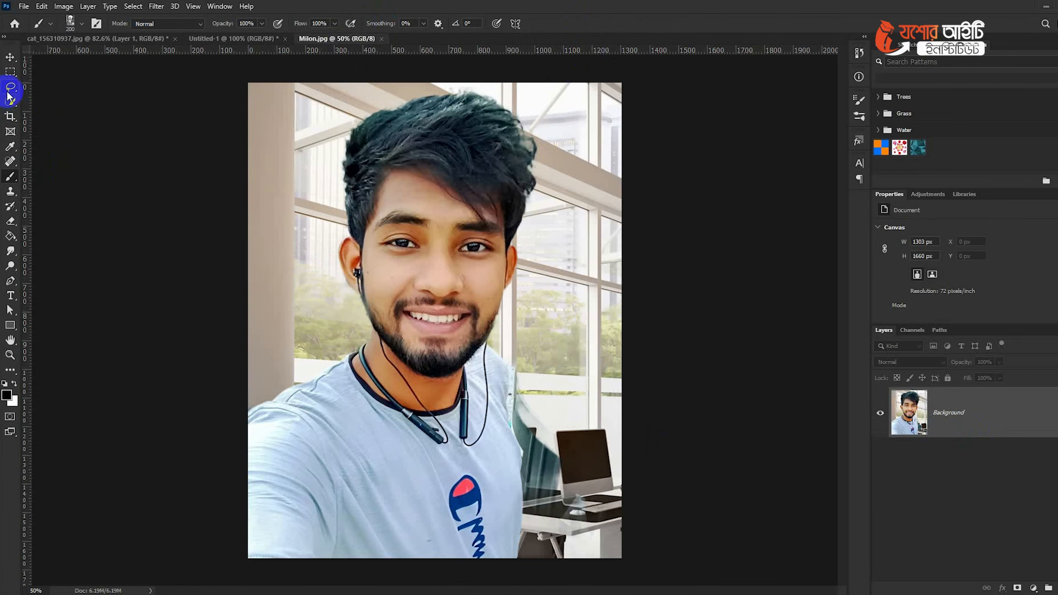
click(10, 88)
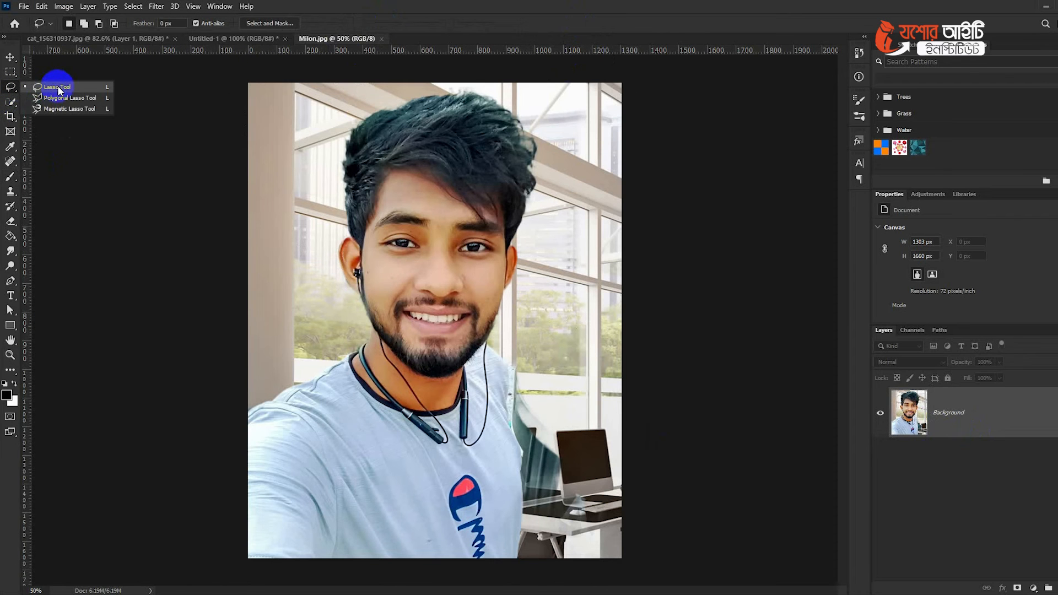
click(10, 102)
click(49, 113)
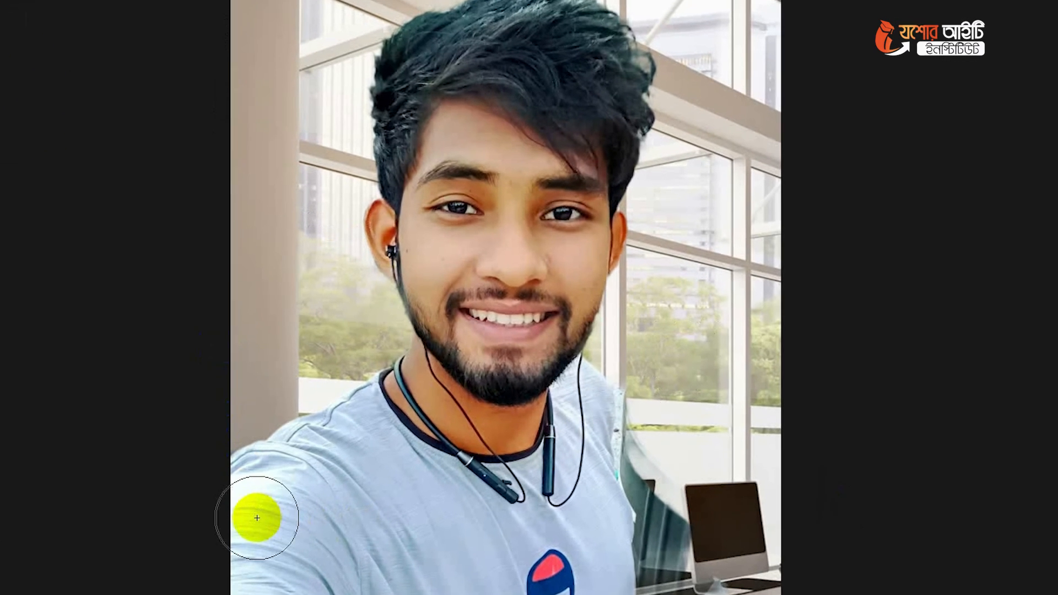
drag(257, 438, 293, 439)
mouse_move(299, 499)
mouse_down()
mouse_move(445, 389)
mouse_move(427, 106)
mouse_move(534, 46)
mouse_move(550, 426)
mouse_move(568, 415)
mouse_move(571, 590)
mouse_up()
drag(604, 490, 449, 508)
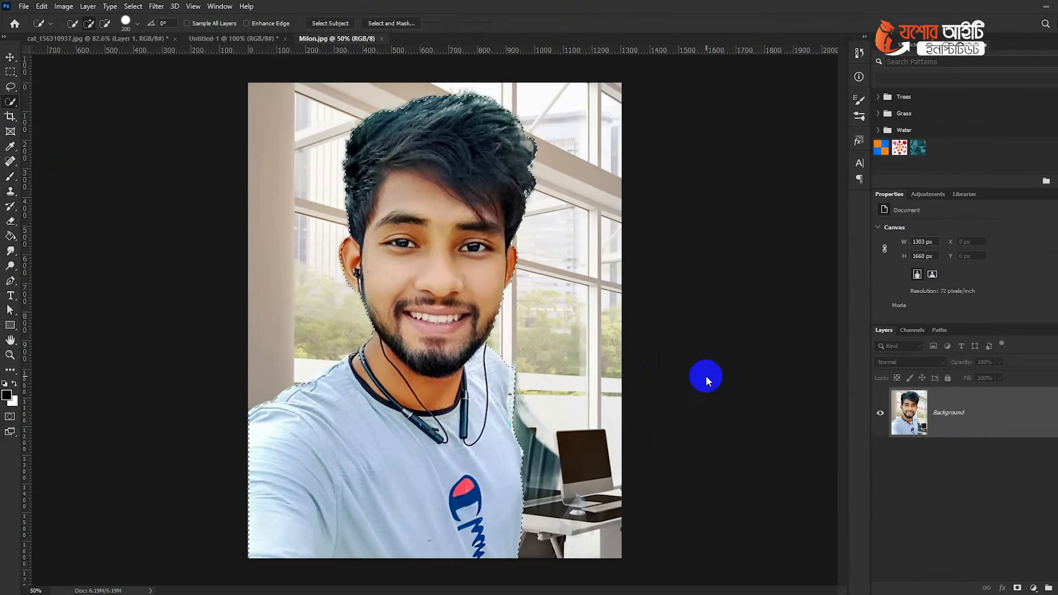
Fill the man's selection with black on a new layer, hide the Background layer, and deselect.
key(ctrl+j)
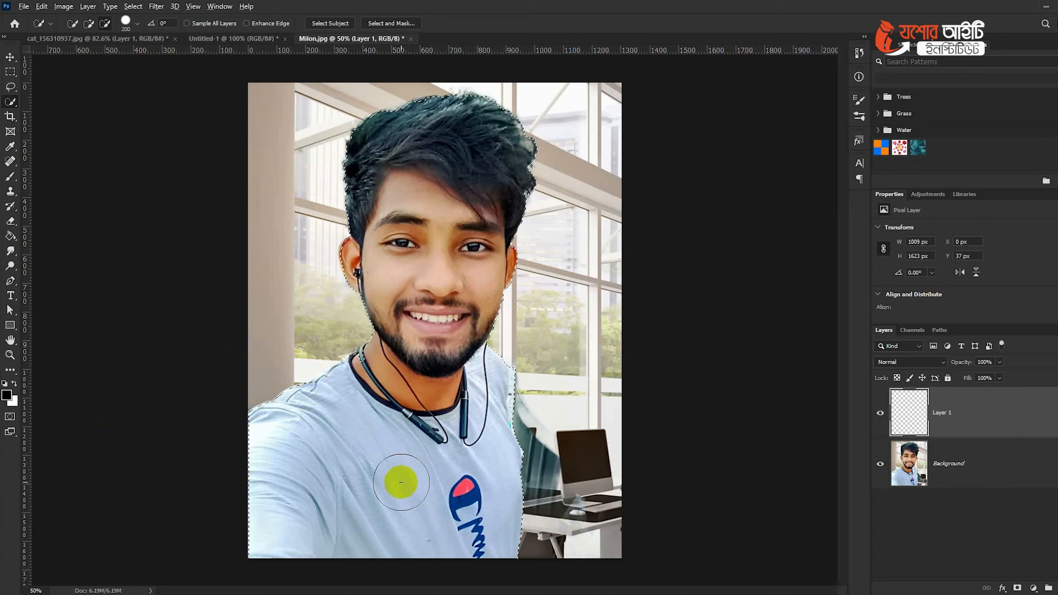
key(alt+BackSpace)
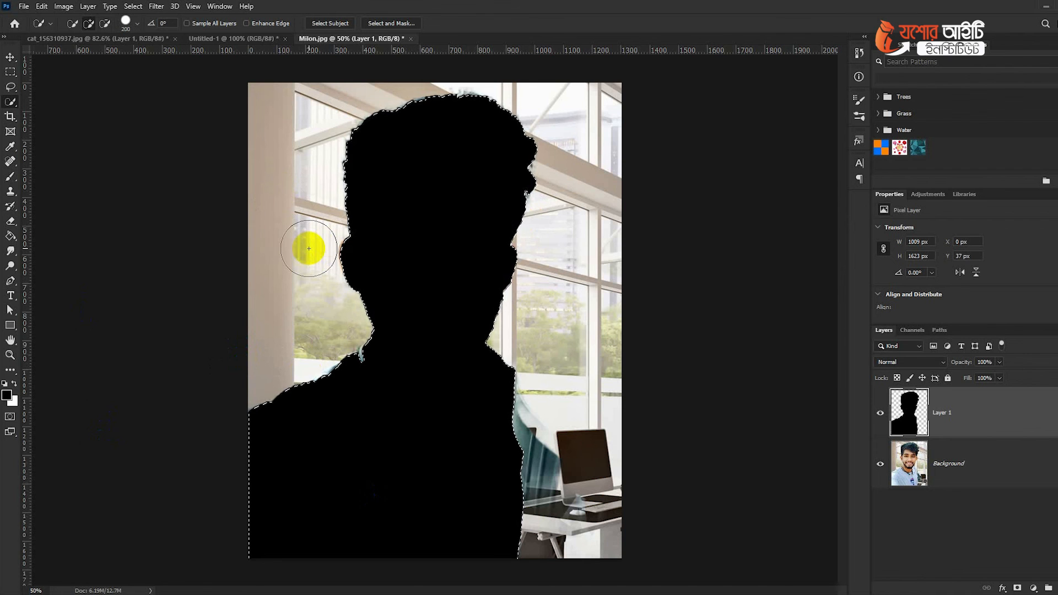
click(961, 480)
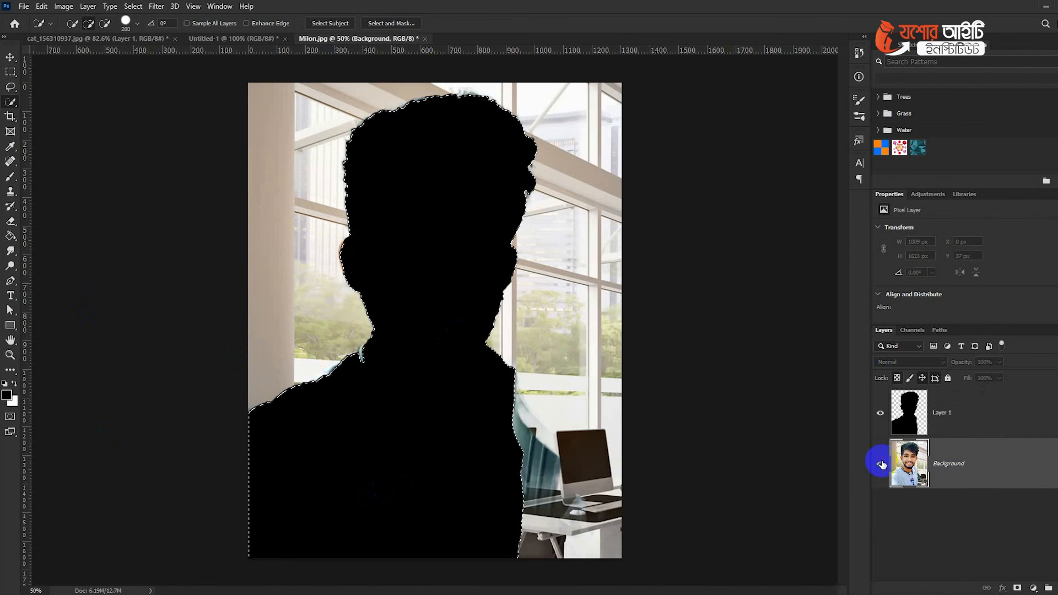
click(880, 463)
key(ctrl+d)
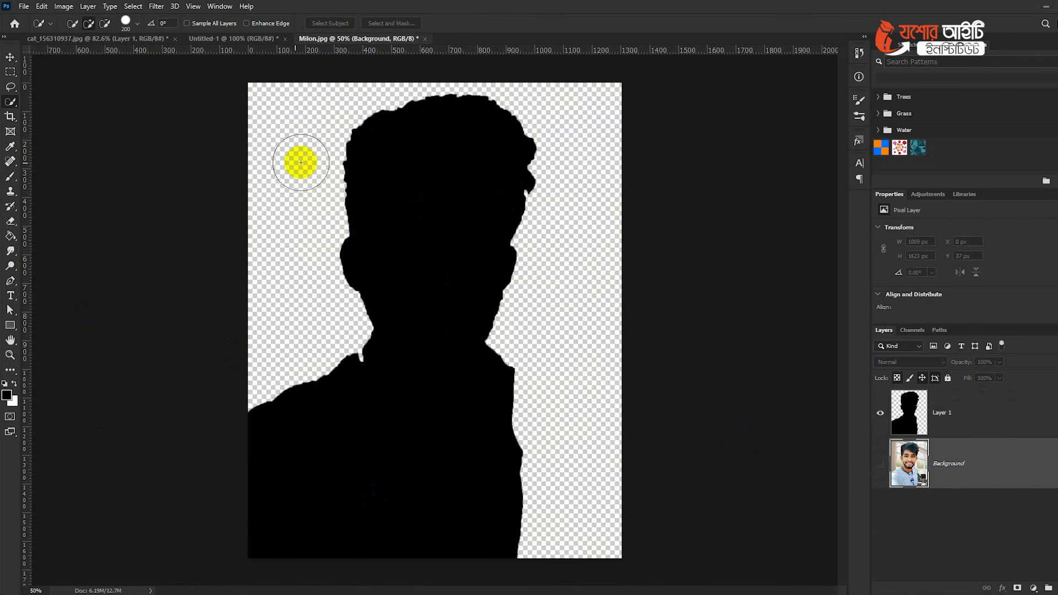
Undo the black silhouette fill and its layer, back to the selection on the original portrait.
key(ctrl+z)
key(ctrl+z)
key(ctrl+z)
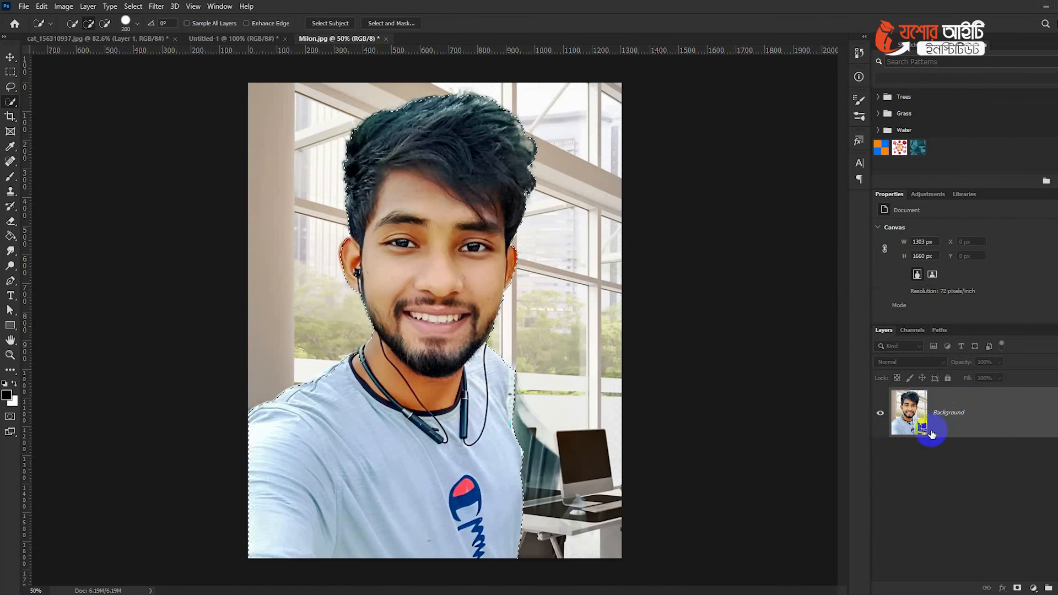
Try masking the portrait's background with a layer mask from the selection, and undo the mask.
click(1017, 588)
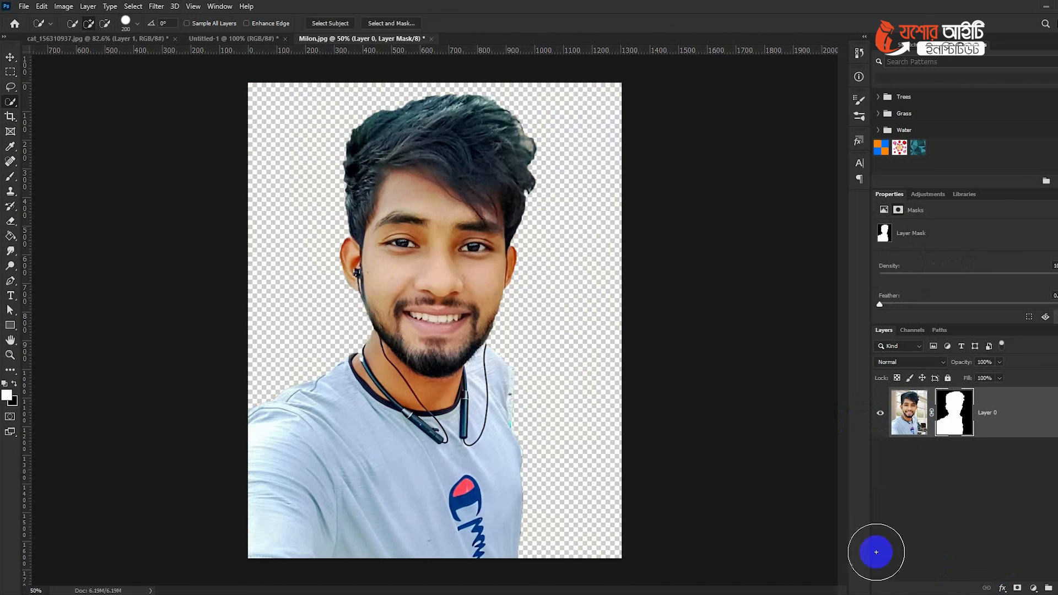
key(ctrl+z)
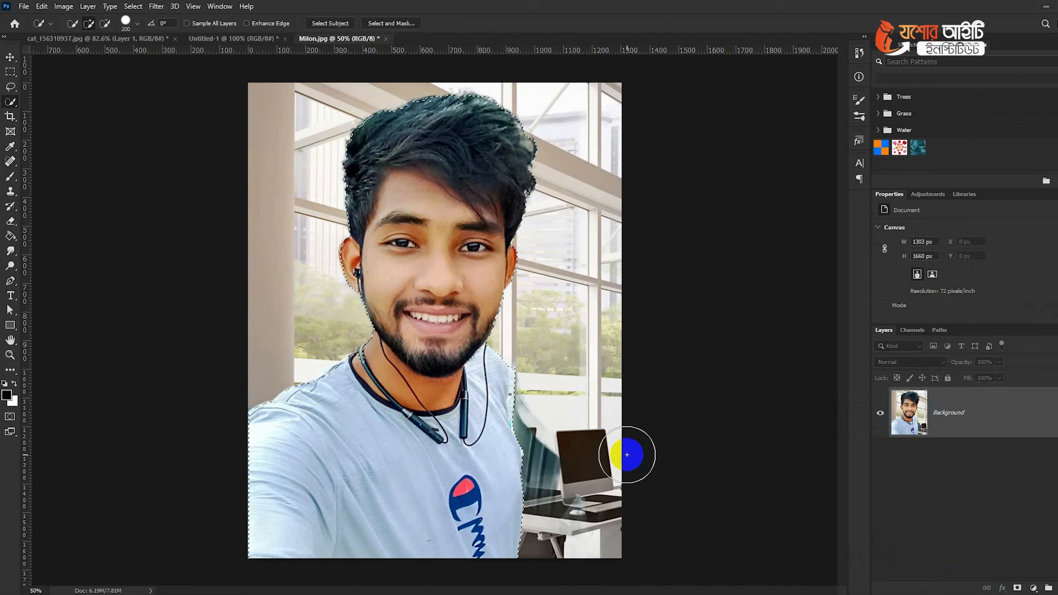
Copy the selected man into a new white 1009 × 1623 px document.
click(23, 7)
click(36, 18)
key(Return)
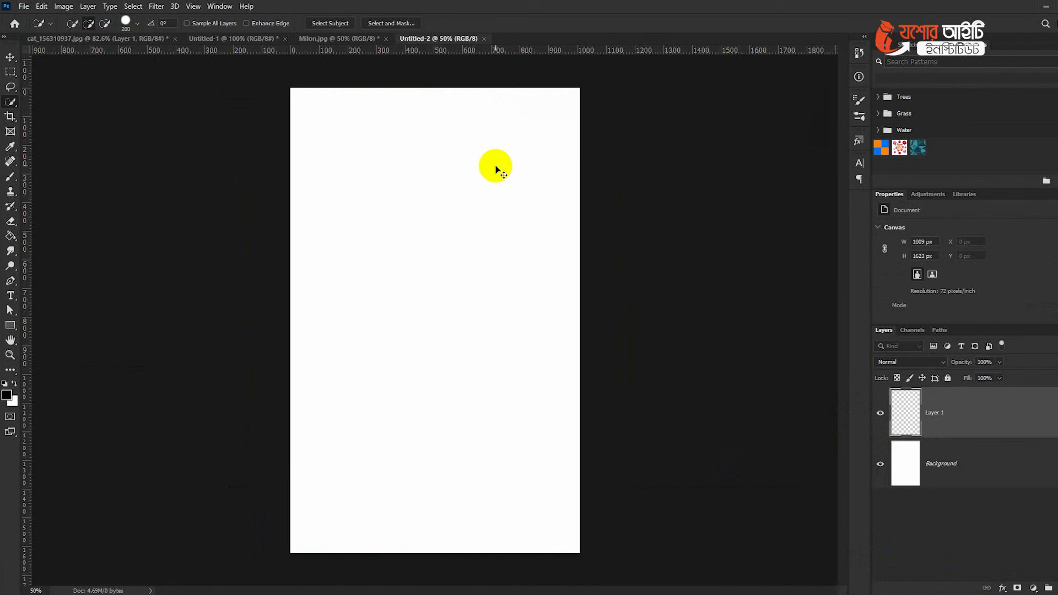
key(ctrl+v)
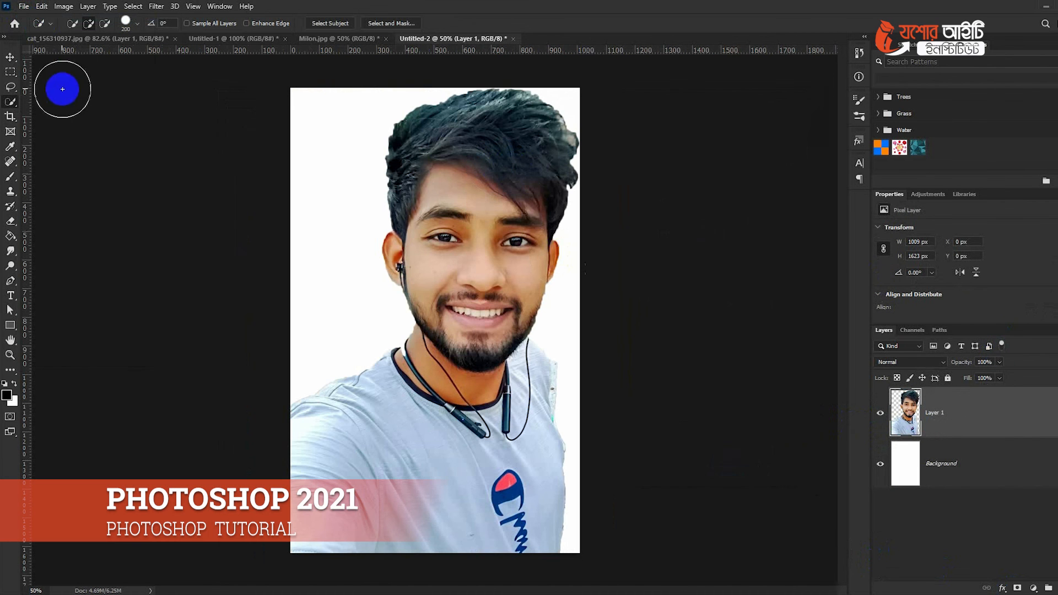
Start defining a brush preset from the pasted cut-out of the man.
click(42, 6)
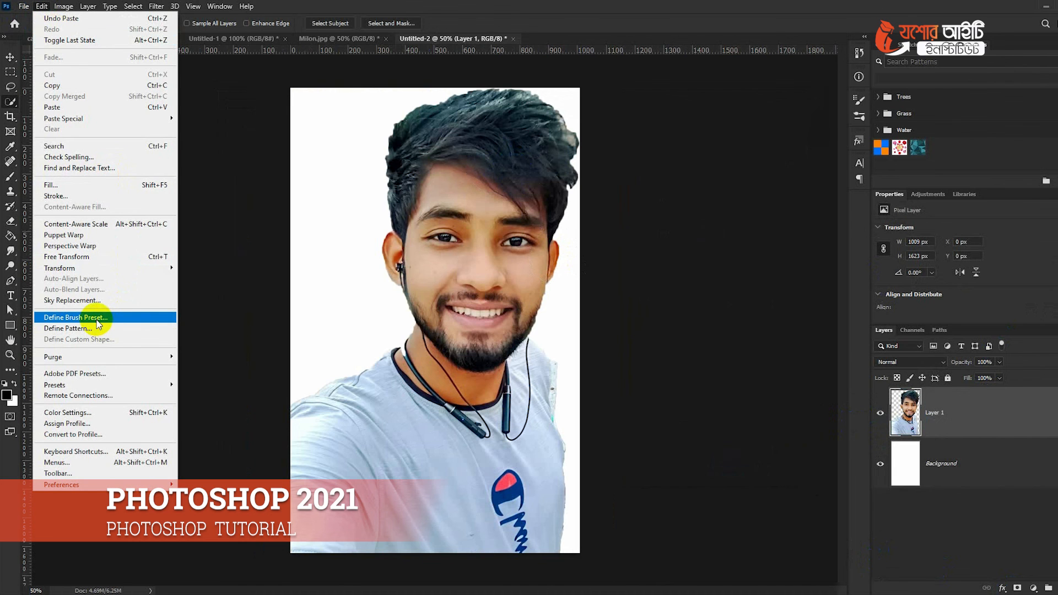